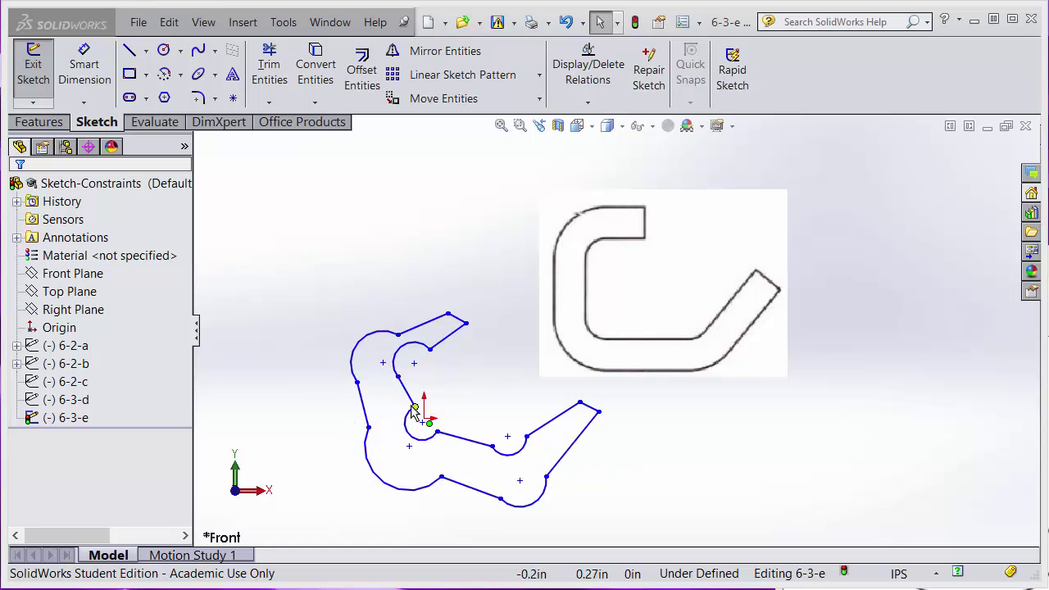
# Step: Reposition the hook sketch's upper vertices so the inner left edge and arm end run vertically and both upper arm edges run horizontally
pyautogui.moveTo(416, 417)
pyautogui.mouseDown()
pyautogui.moveTo(386, 424)
pyautogui.moveTo(399, 423)
pyautogui.mouseUp()
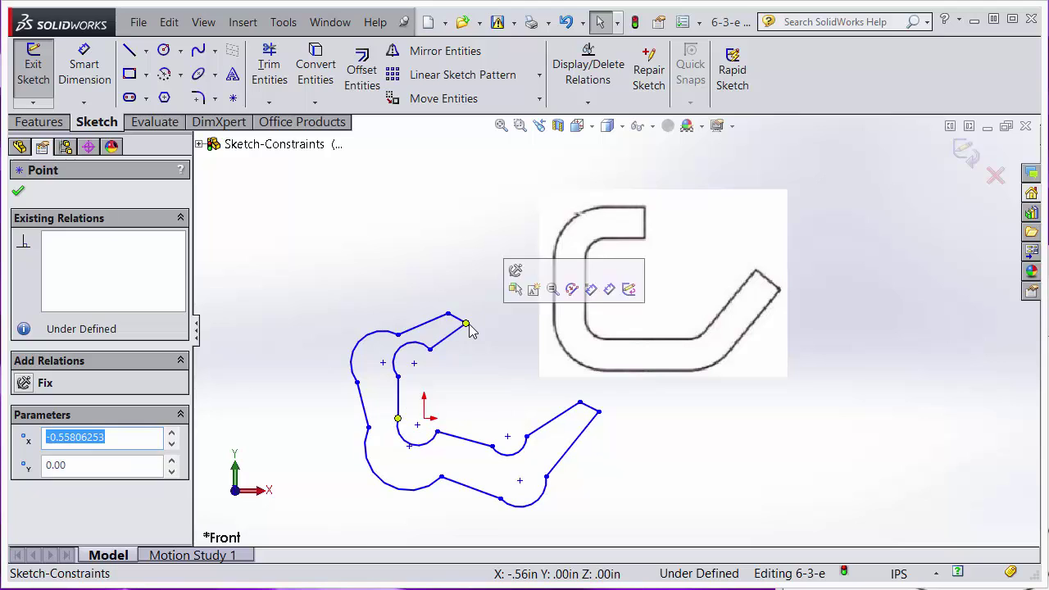
pyautogui.moveTo(468, 325); pyautogui.dragTo(500, 349)
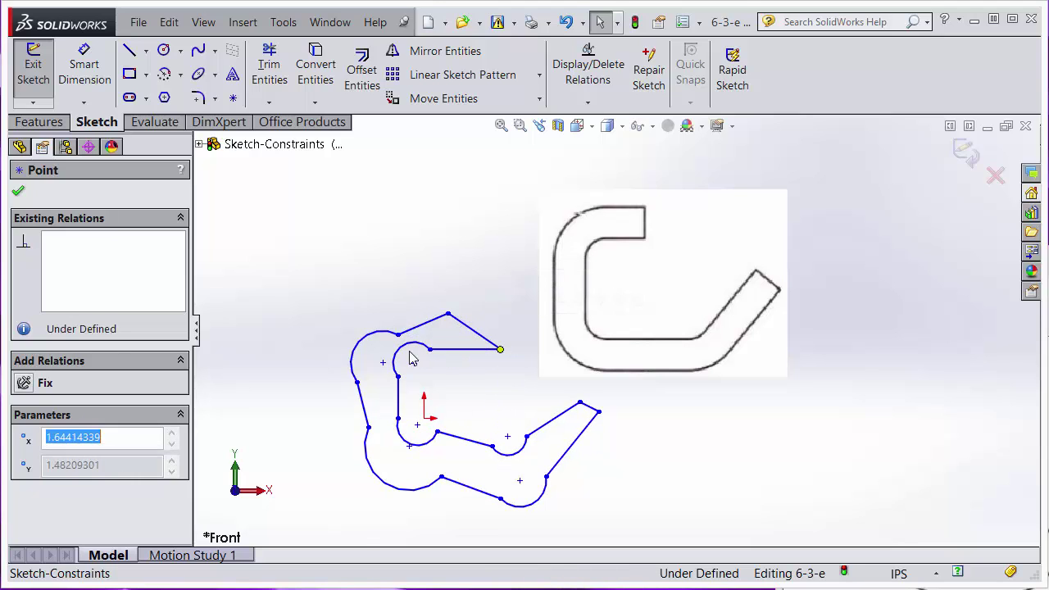
pyautogui.click(411, 354)
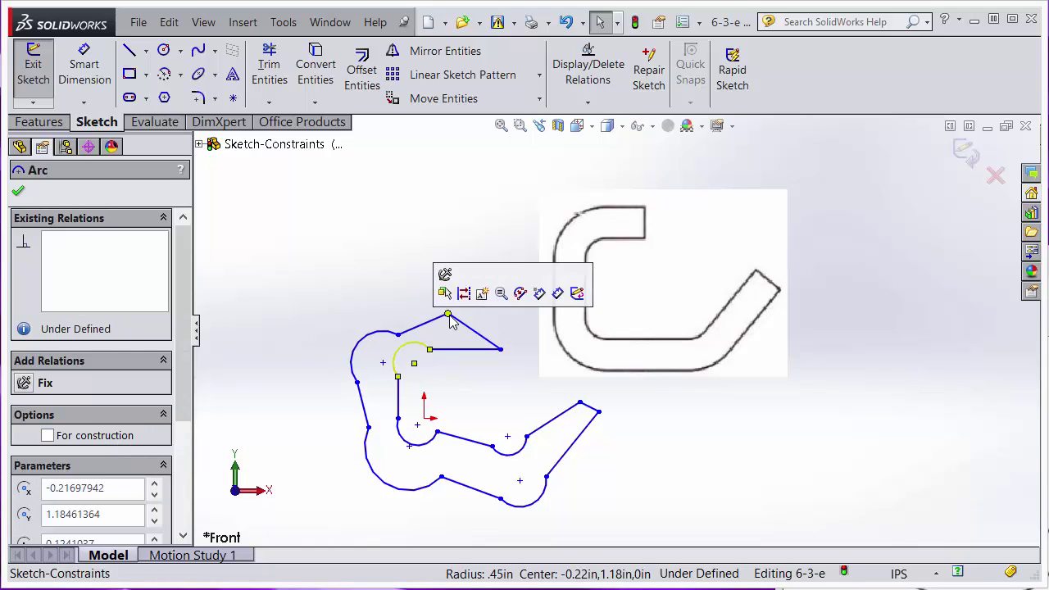
pyautogui.moveTo(450, 322); pyautogui.dragTo(502, 318)
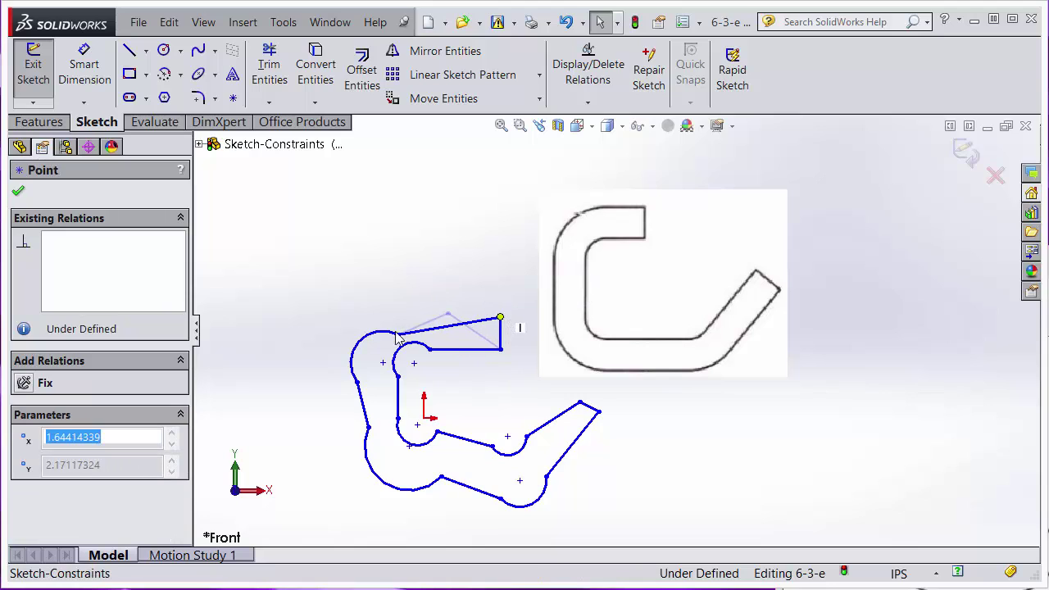
pyautogui.moveTo(397, 336); pyautogui.dragTo(402, 326)
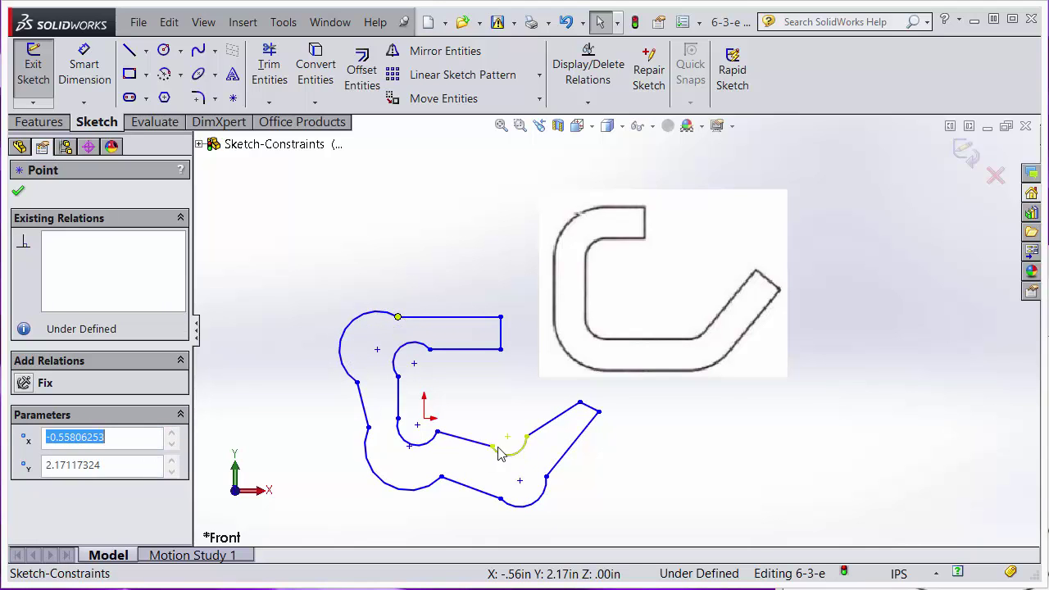
# Step: Reshape the lower part of the profile by levelling the outer bottom edge, roughly aligning the inner one and moving the slanted arm's outer tip outward
pyautogui.moveTo(493, 447); pyautogui.dragTo(463, 444)
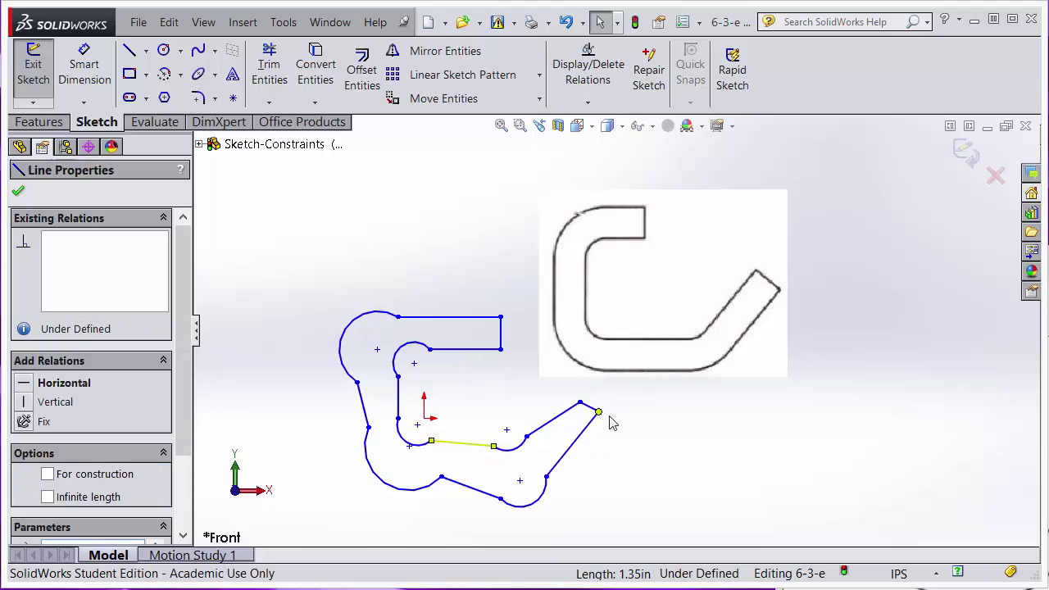
pyautogui.moveTo(599, 411); pyautogui.dragTo(630, 407)
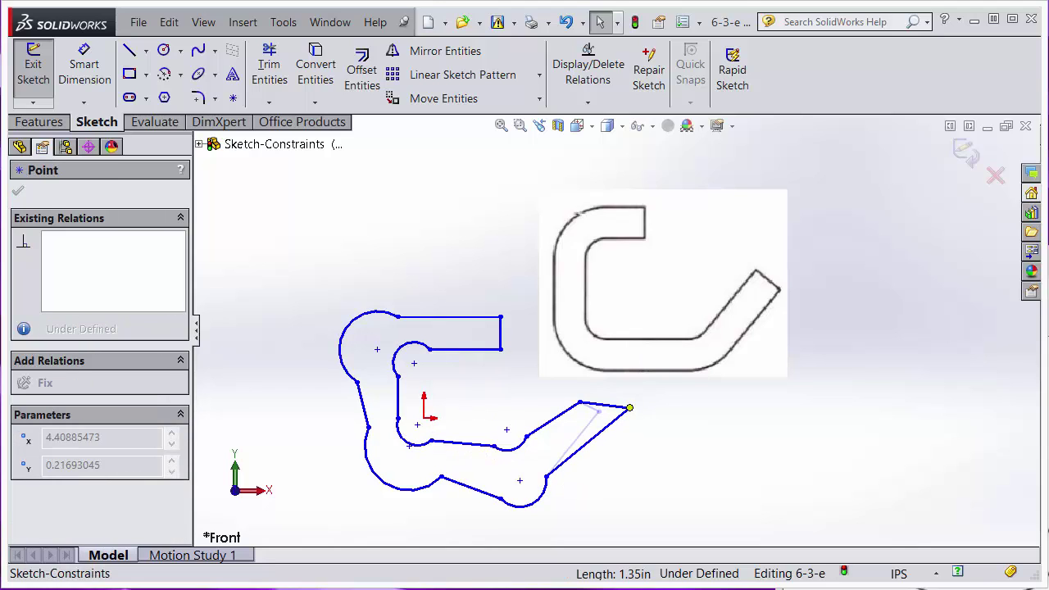
pyautogui.click(583, 404)
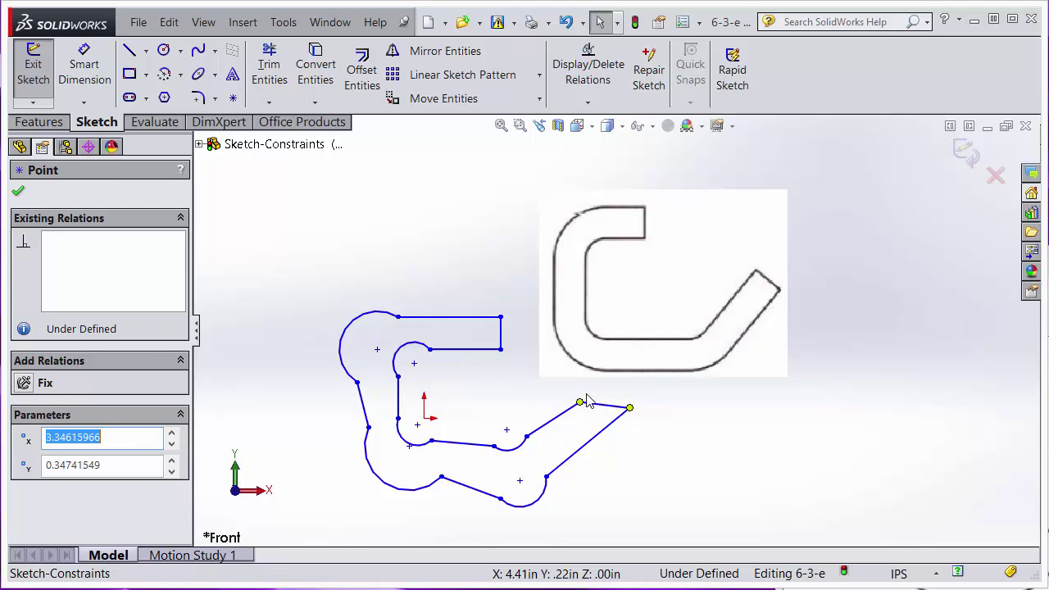
pyautogui.moveTo(502, 503); pyautogui.dragTo(419, 486)
pyautogui.click(431, 441)
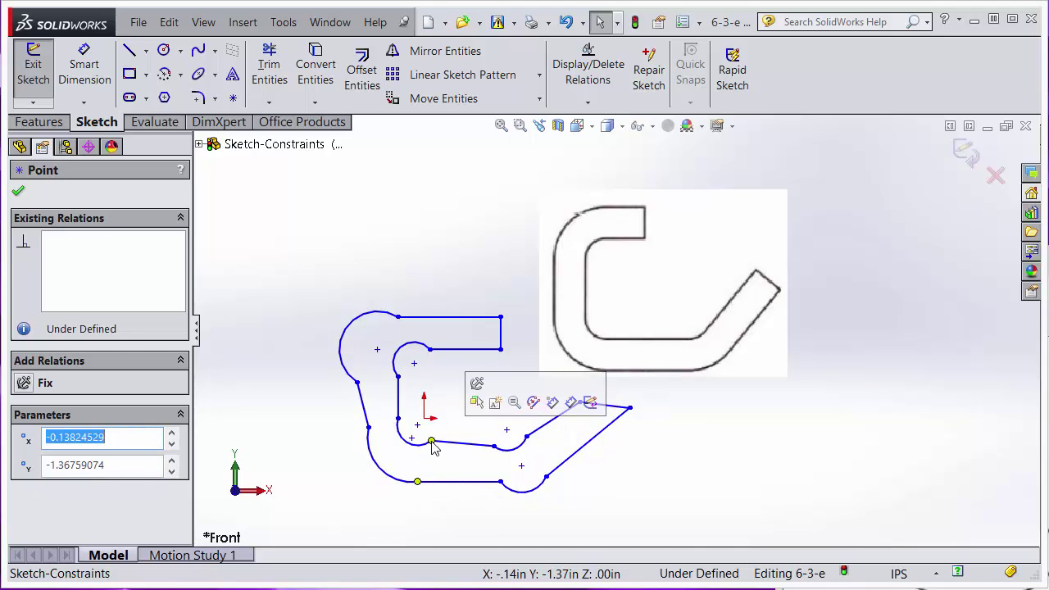
pyautogui.moveTo(430, 441); pyautogui.dragTo(420, 454)
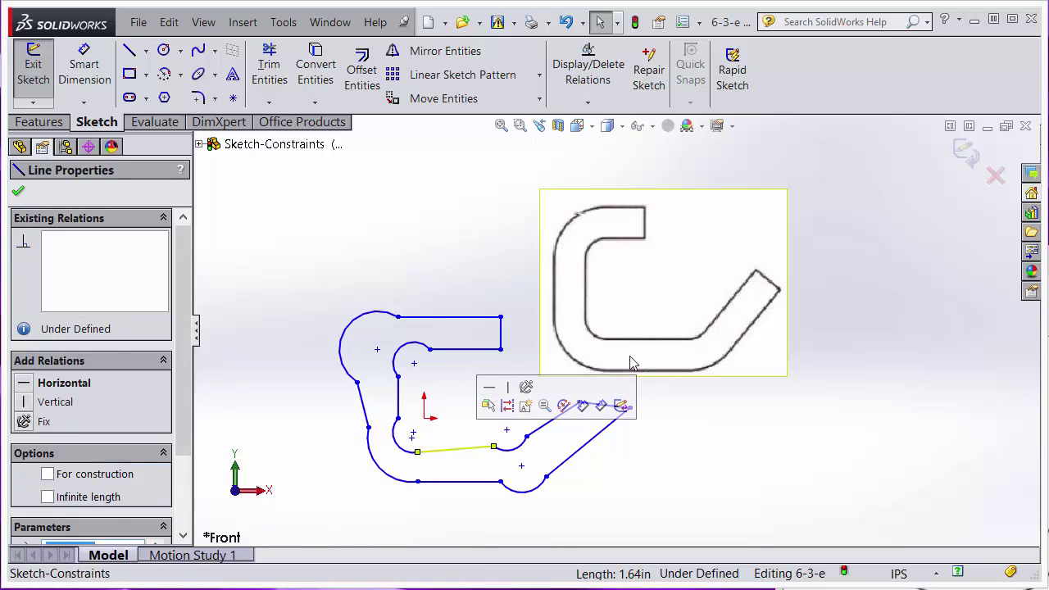
# Step: Add horizontal relations to the inner and outer bottom lines of the hook profile
pyautogui.click(679, 454)
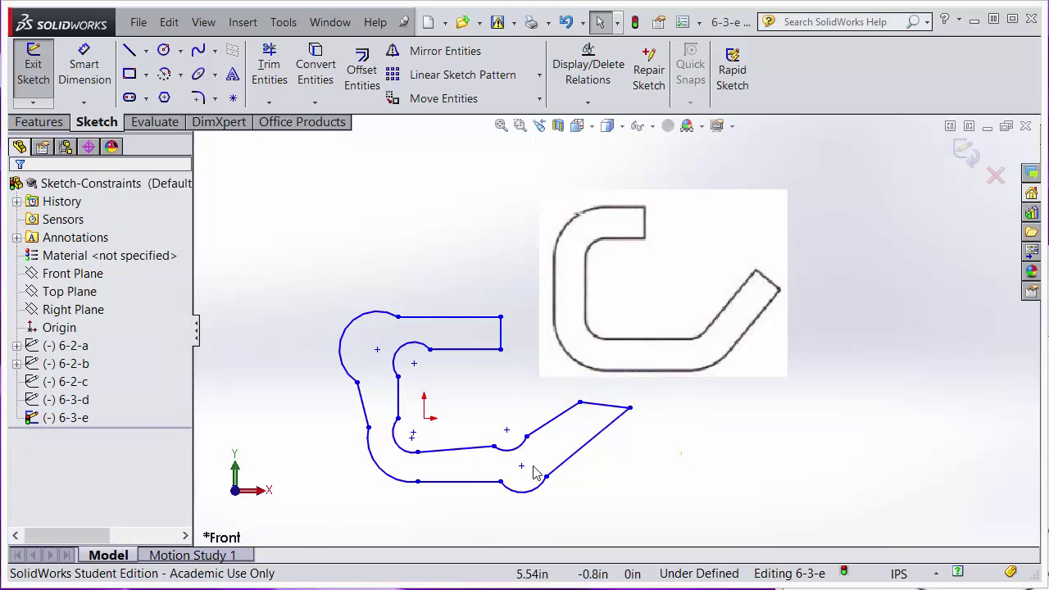
pyautogui.click(456, 449)
pyautogui.click(496, 378)
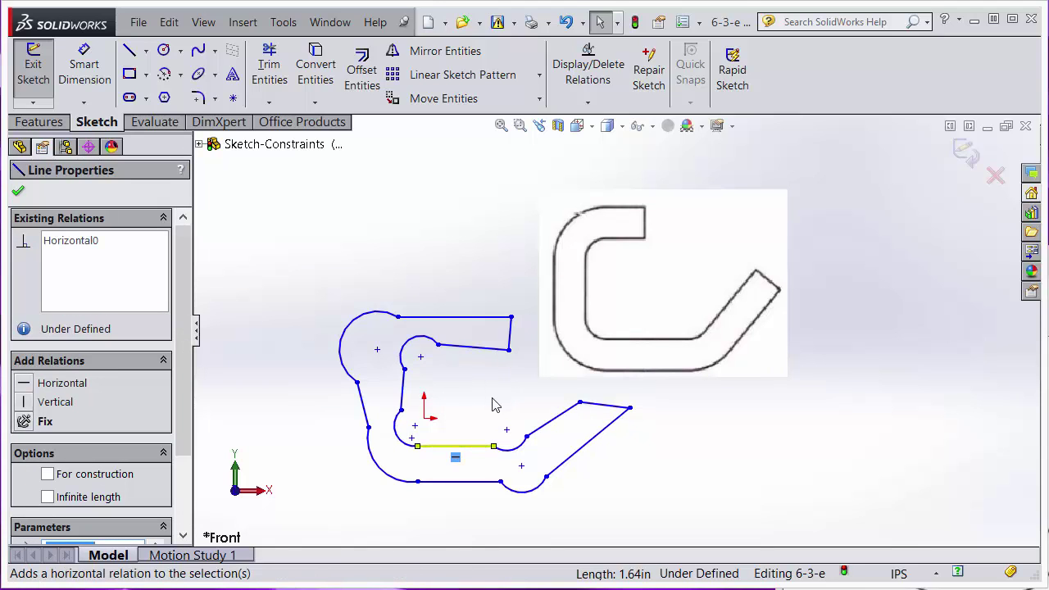
pyautogui.click(451, 517)
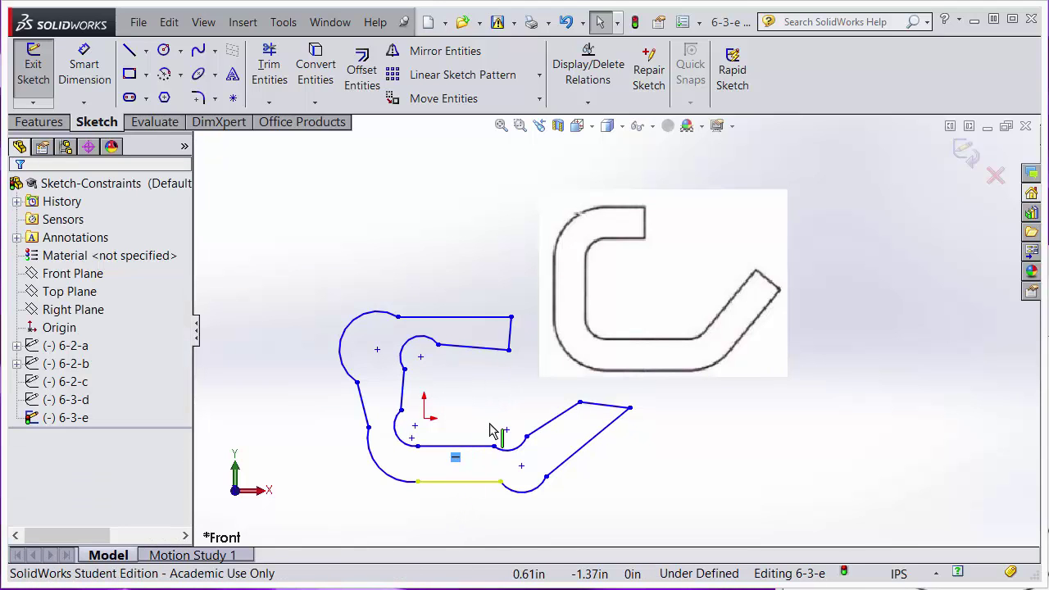
pyautogui.click(499, 415)
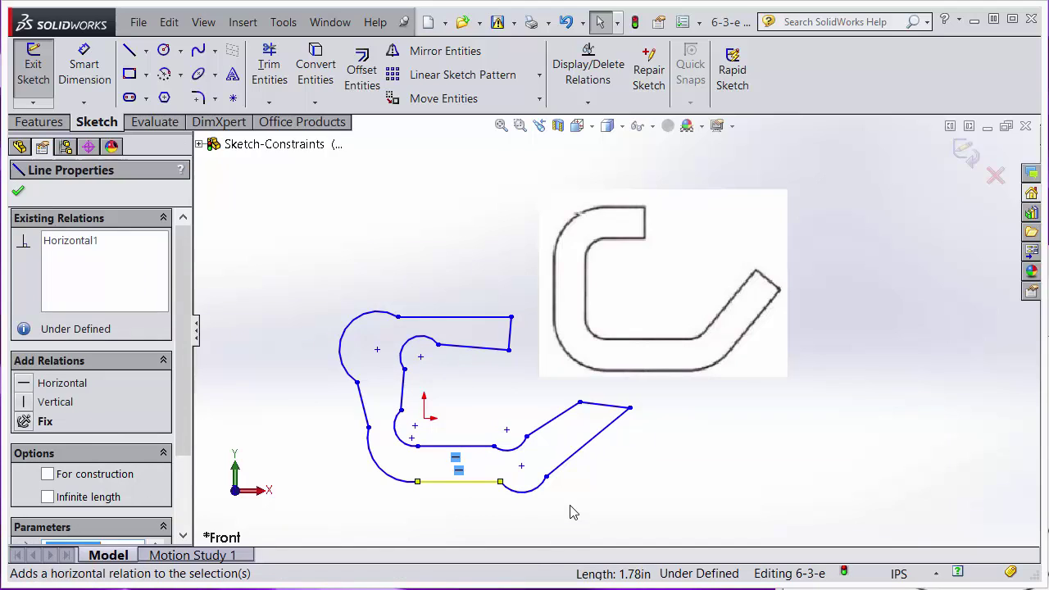
# Step: Reshape the upper outer corner arc into a flatter curve between the top edge and the outer left edge
pyautogui.click(453, 492)
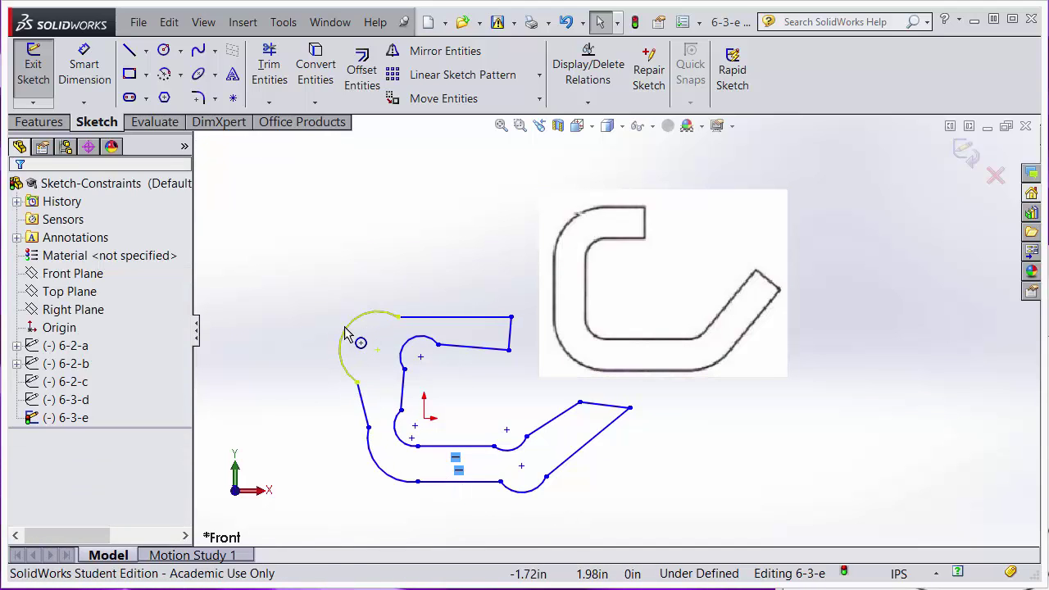
pyautogui.moveTo(395, 316); pyautogui.dragTo(371, 330)
pyautogui.press('Escape')
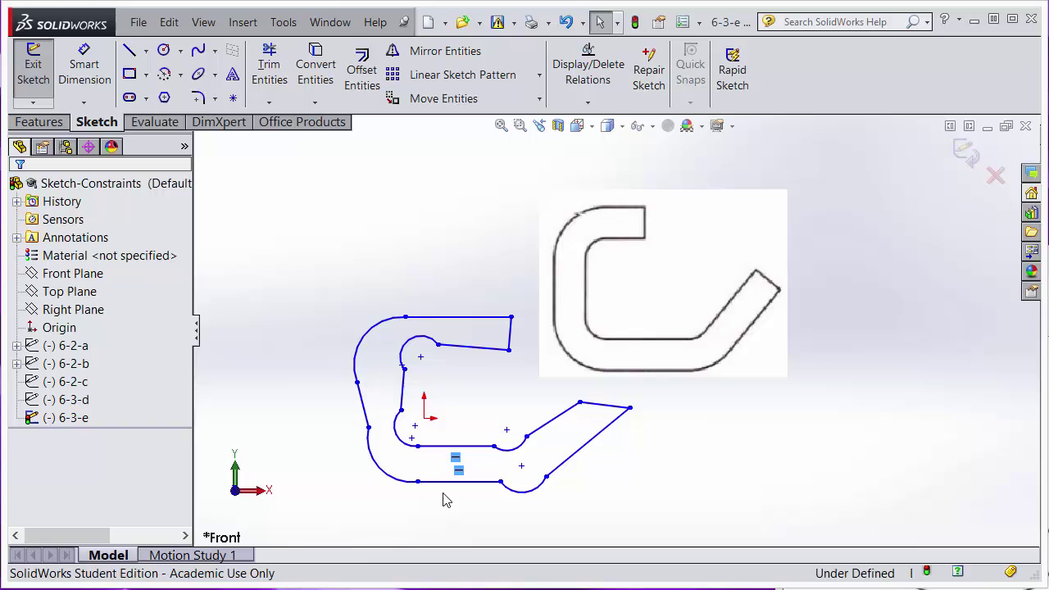
# Step: Make the lower outer corner arc tangent to both the outer bottom line and the outer left line
pyautogui.click(393, 485)
pyautogui.click(393, 484)
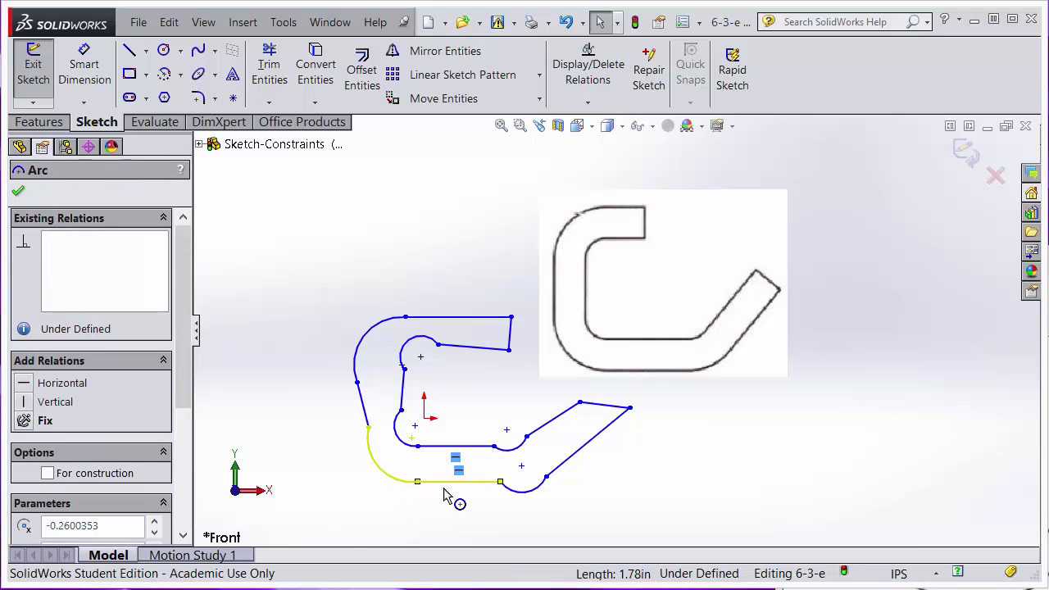
pyautogui.keyDown('ctrl'); pyautogui.click(462, 483); pyautogui.keyUp('ctrl')
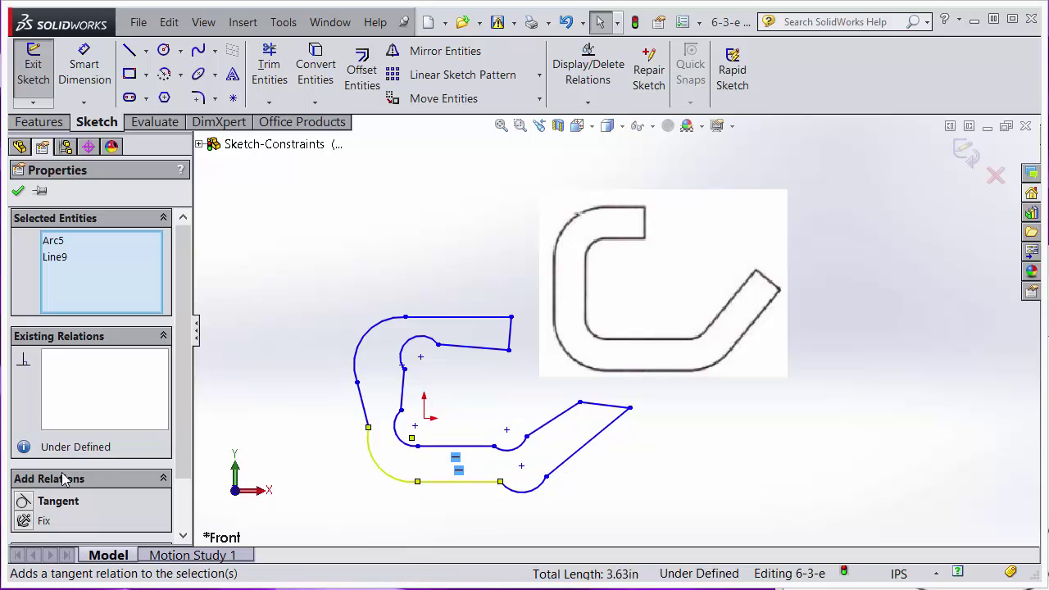
pyautogui.click(26, 503)
pyautogui.click(353, 502)
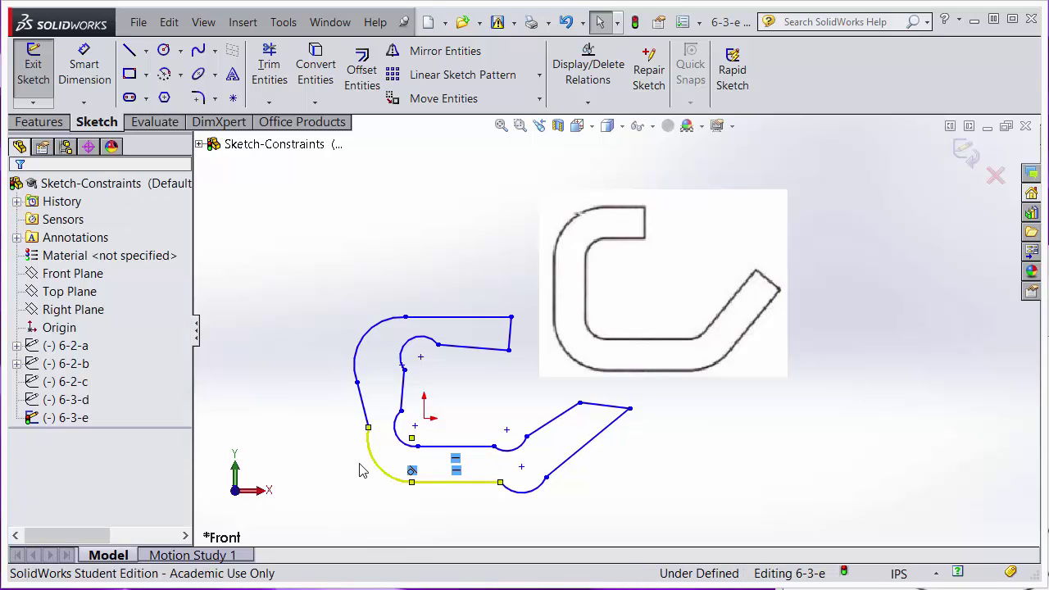
pyautogui.click(362, 414)
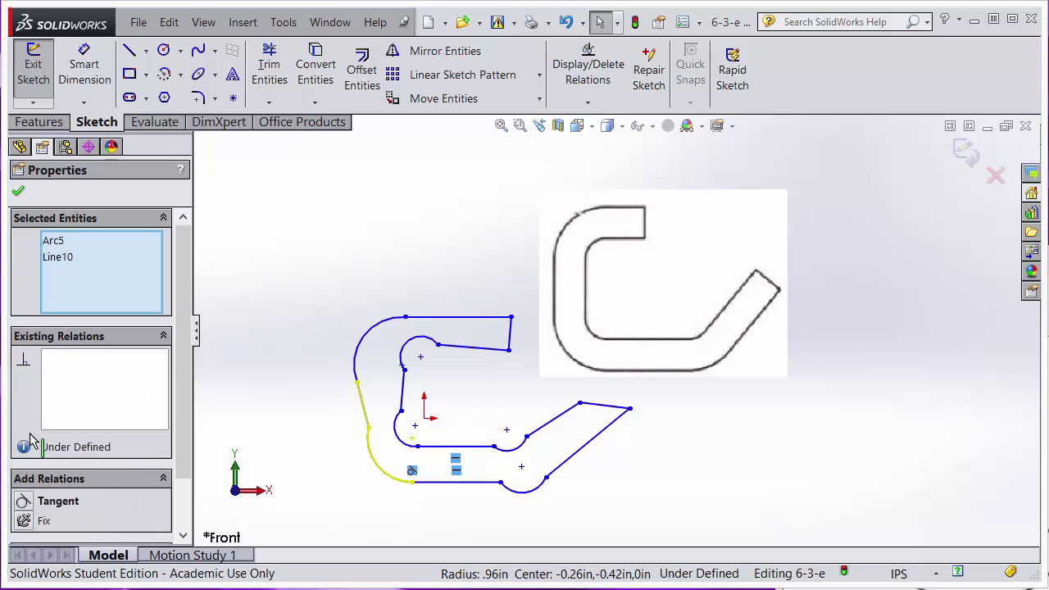
pyautogui.click(28, 501)
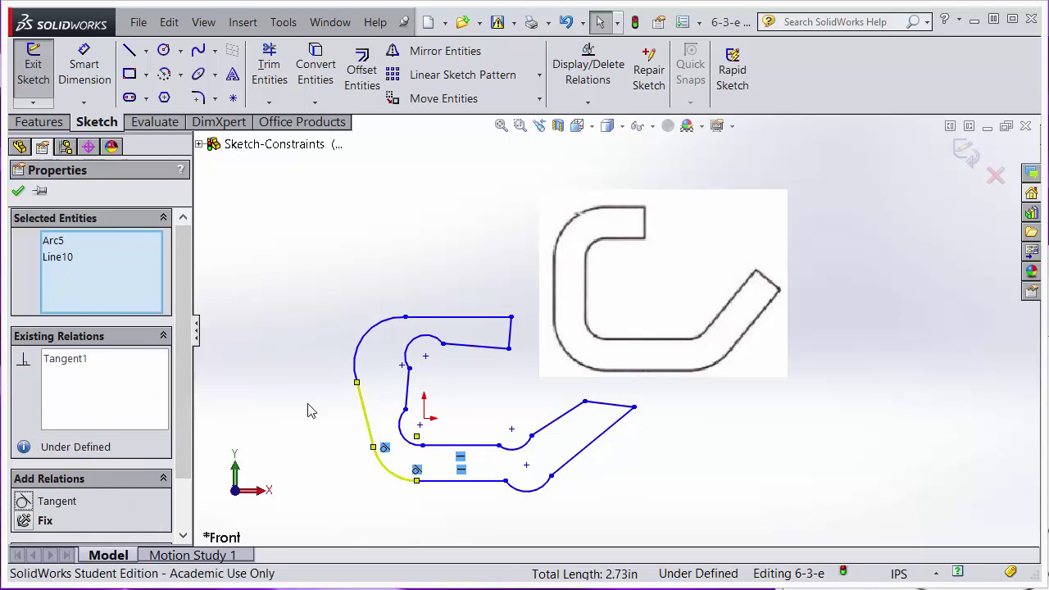
pyautogui.click(344, 413)
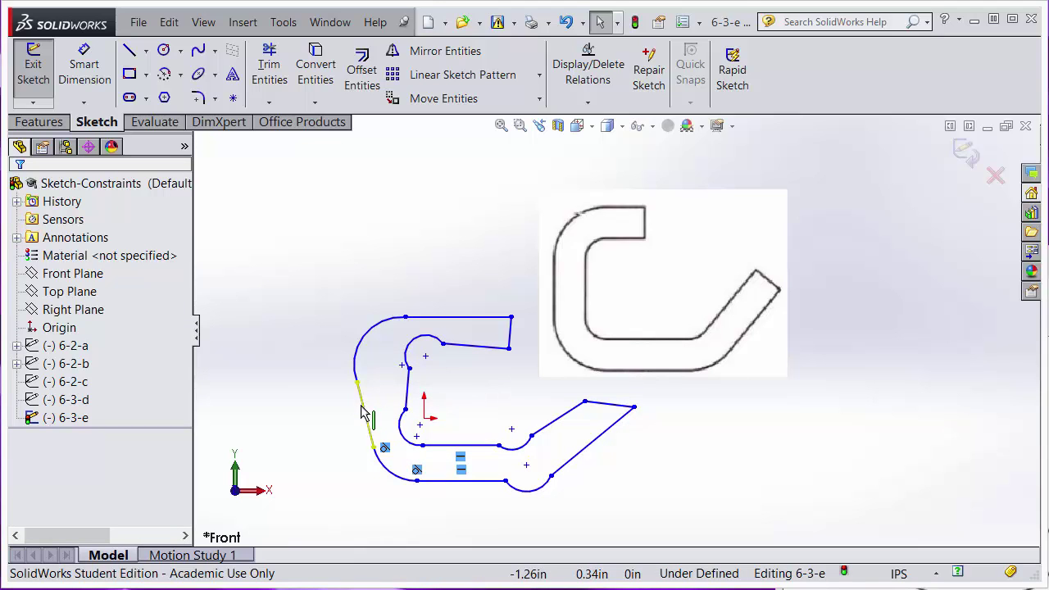
# Step: Add vertical relations to the outer and inner left lines of the hook profile
pyautogui.click(367, 413)
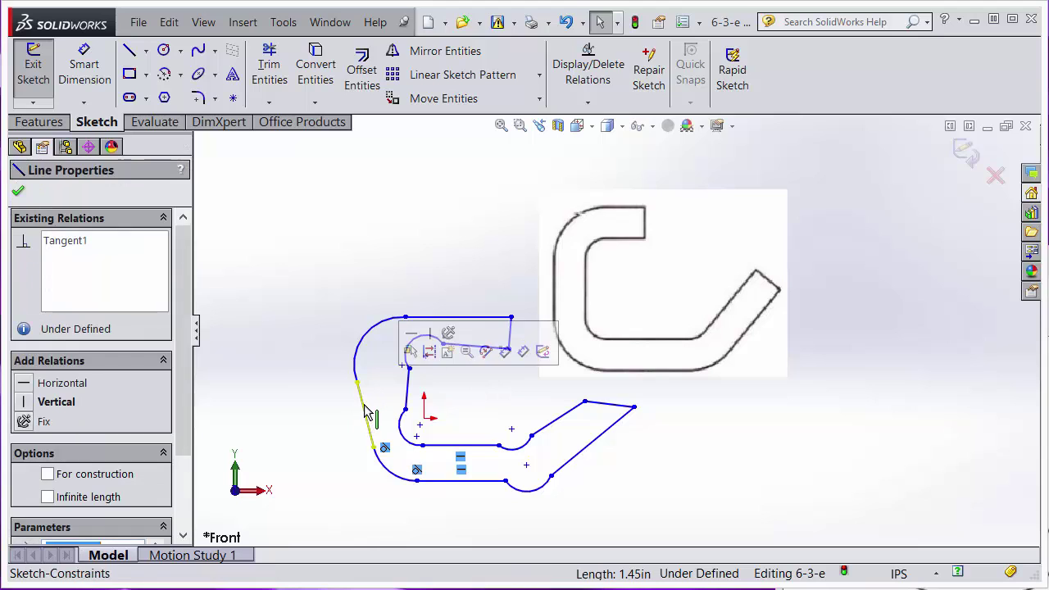
pyautogui.click(428, 342)
pyautogui.click(471, 407)
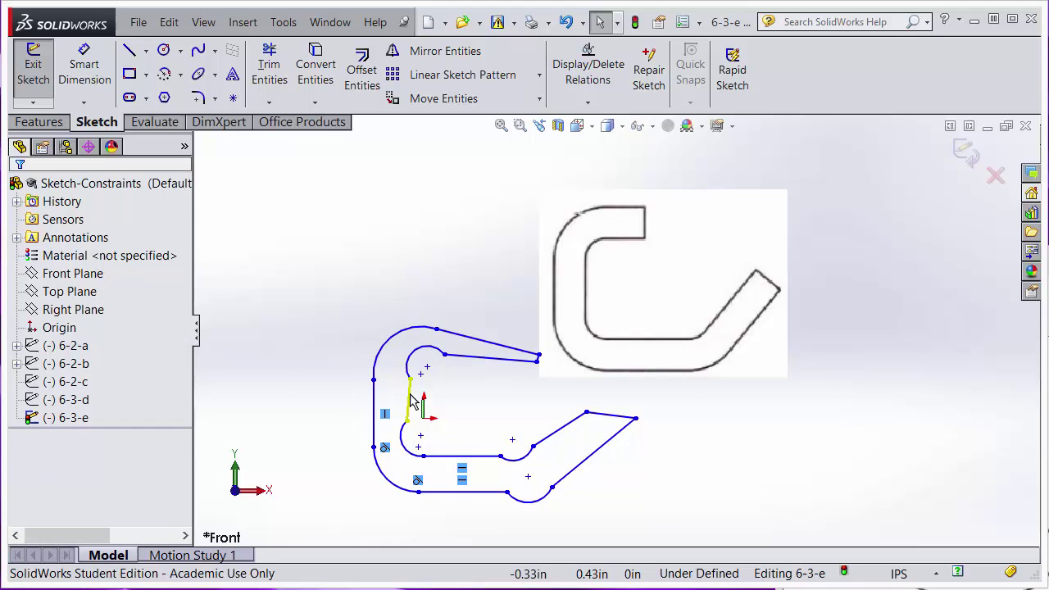
pyautogui.click(449, 363)
pyautogui.click(470, 344)
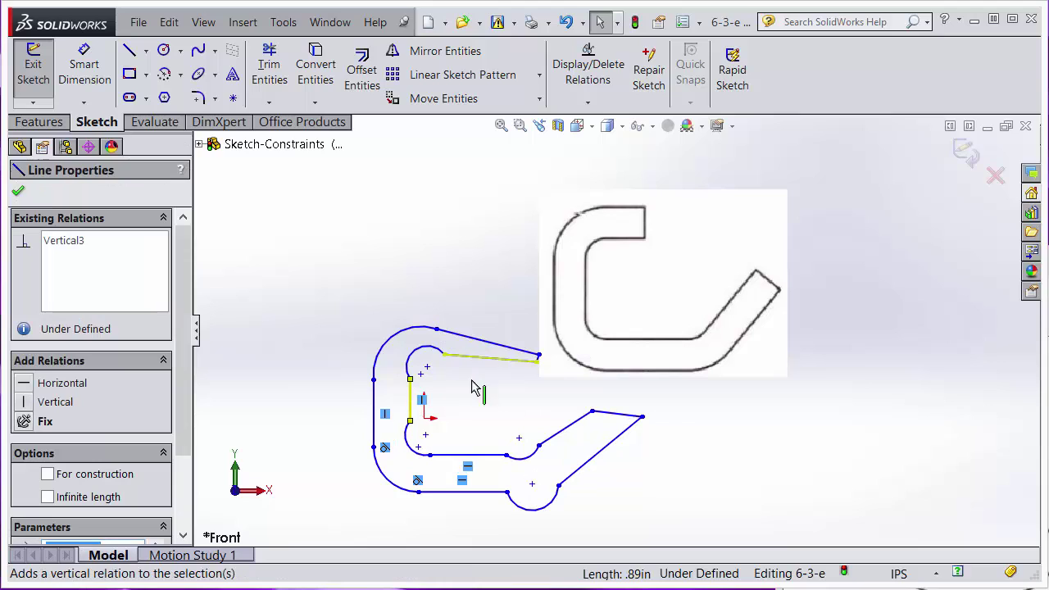
pyautogui.click(506, 434)
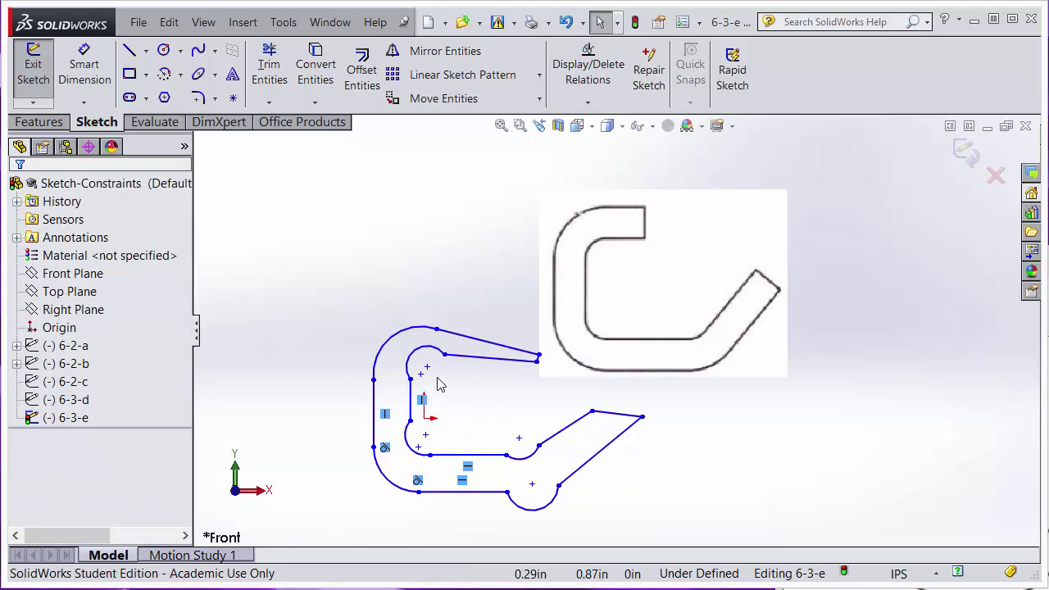
# Step: Add horizontal relations to the inner and outer lines of the upper arm
pyautogui.click(496, 362)
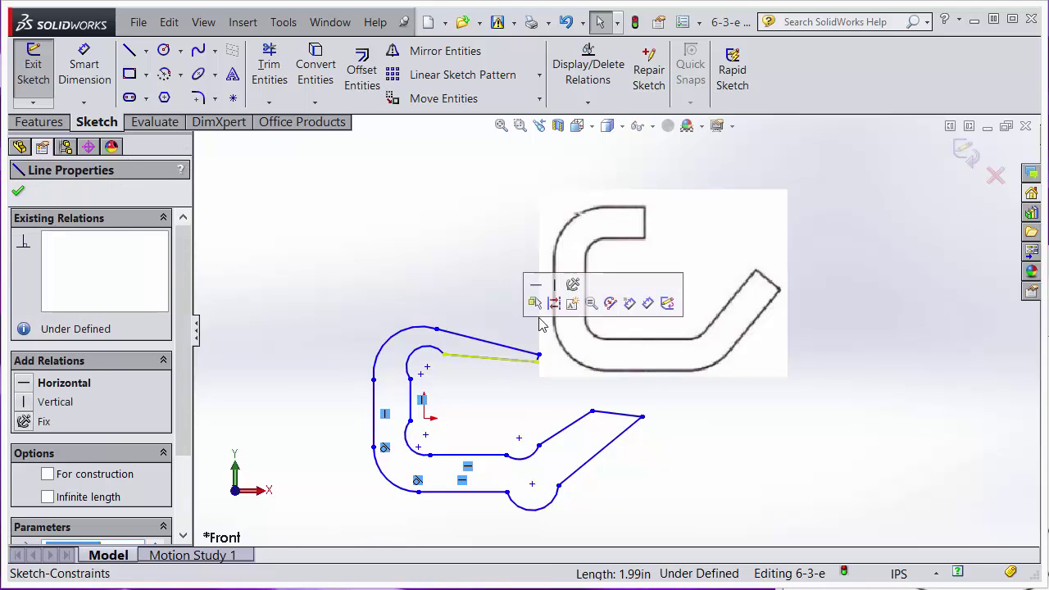
pyautogui.click(555, 301)
pyautogui.click(484, 341)
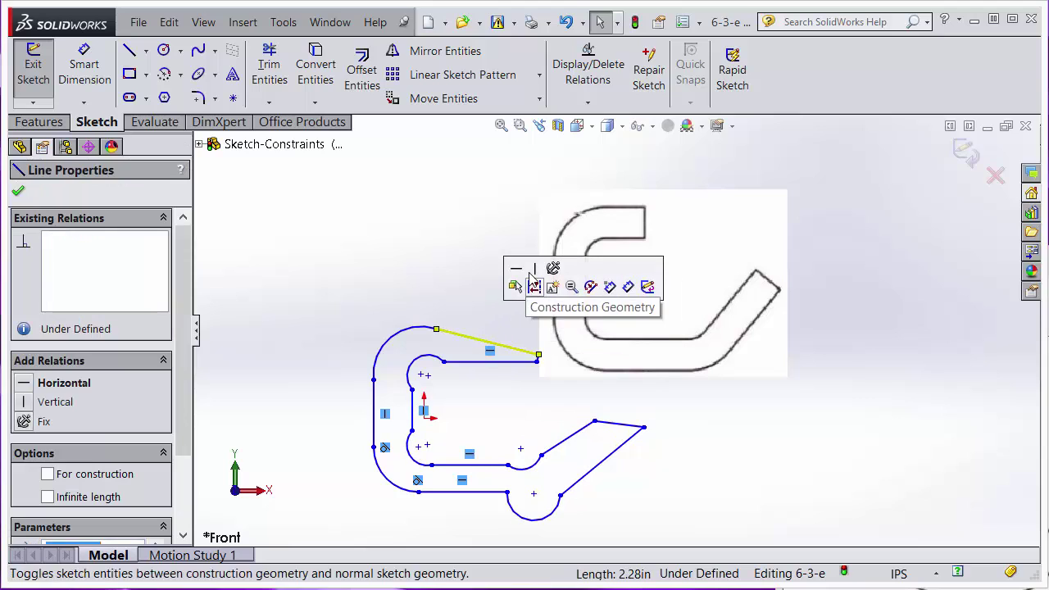
pyautogui.click(516, 267)
pyautogui.click(469, 395)
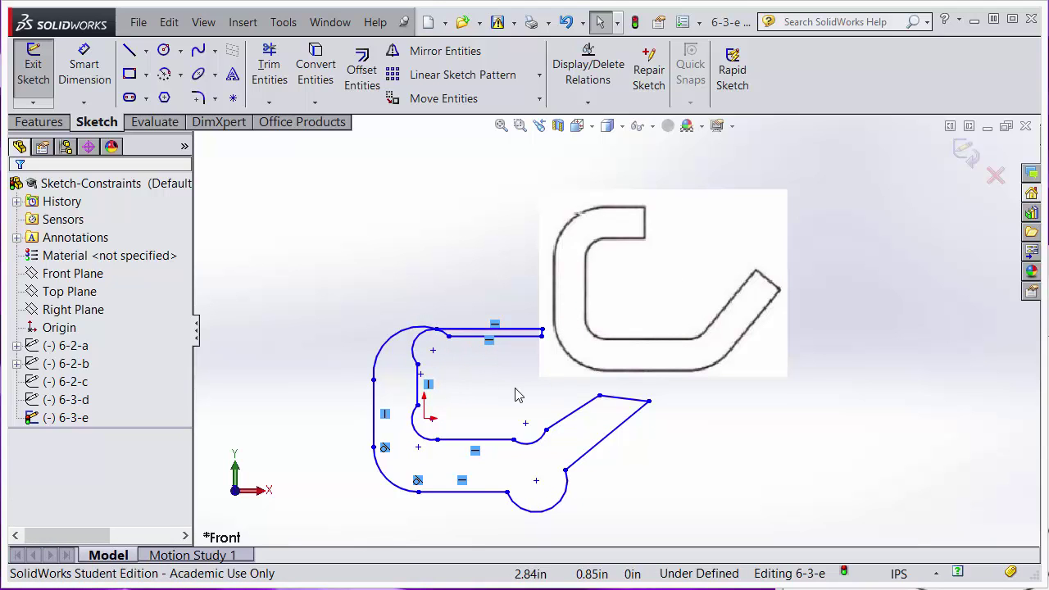
# Step: Move the upper arm's inner horizontal line down below the outer line to restore the arm's thickness
pyautogui.click(471, 334)
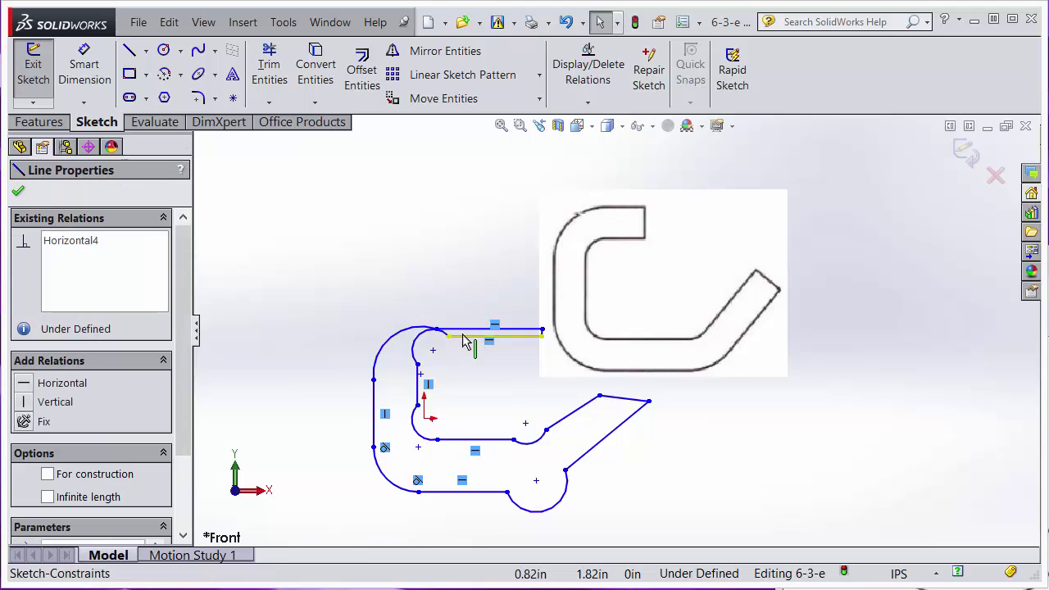
pyautogui.scroll(-2, 463, 334)
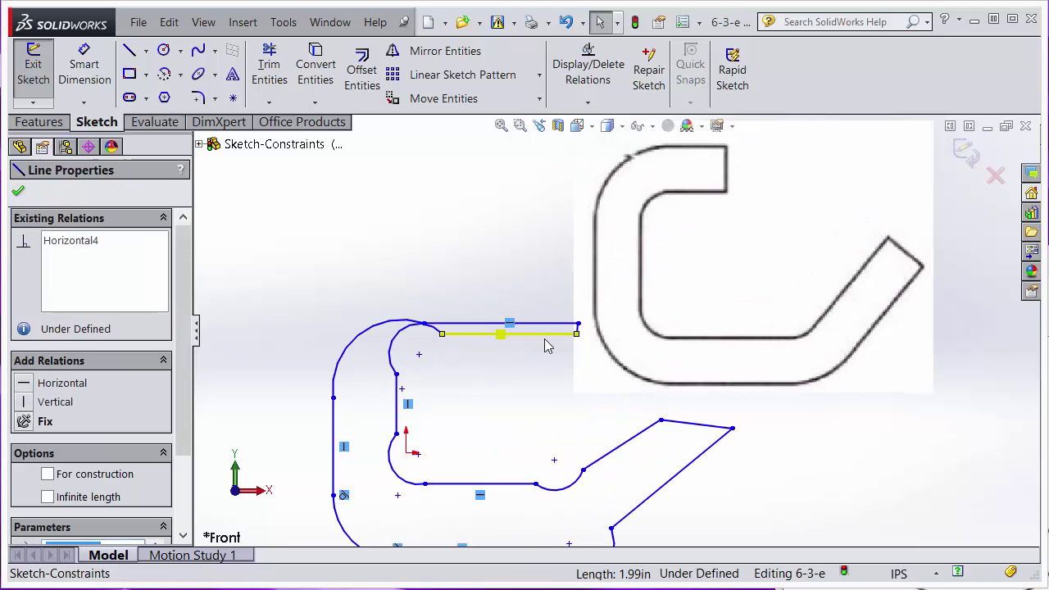
pyautogui.moveTo(576, 334); pyautogui.dragTo(578, 274)
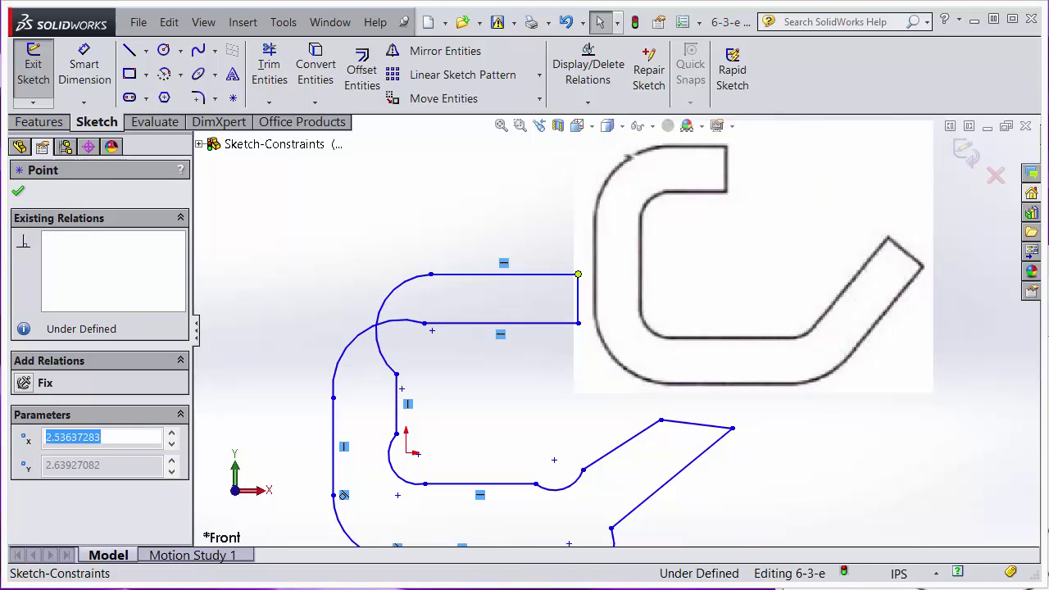
pyautogui.moveTo(471, 274); pyautogui.dragTo(476, 363)
pyautogui.click(443, 411)
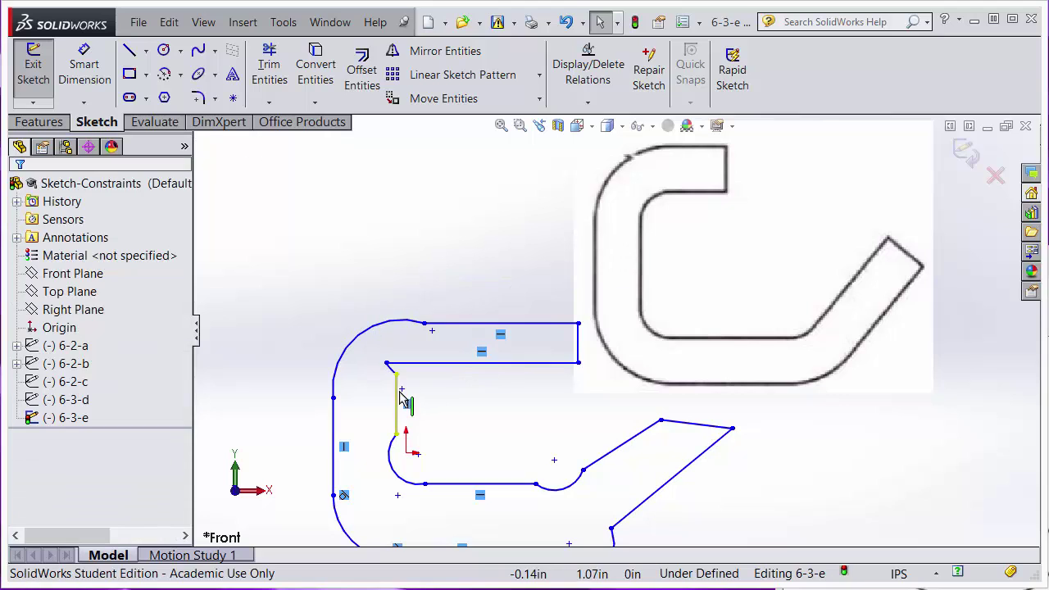
pyautogui.moveTo(393, 405); pyautogui.dragTo(367, 396)
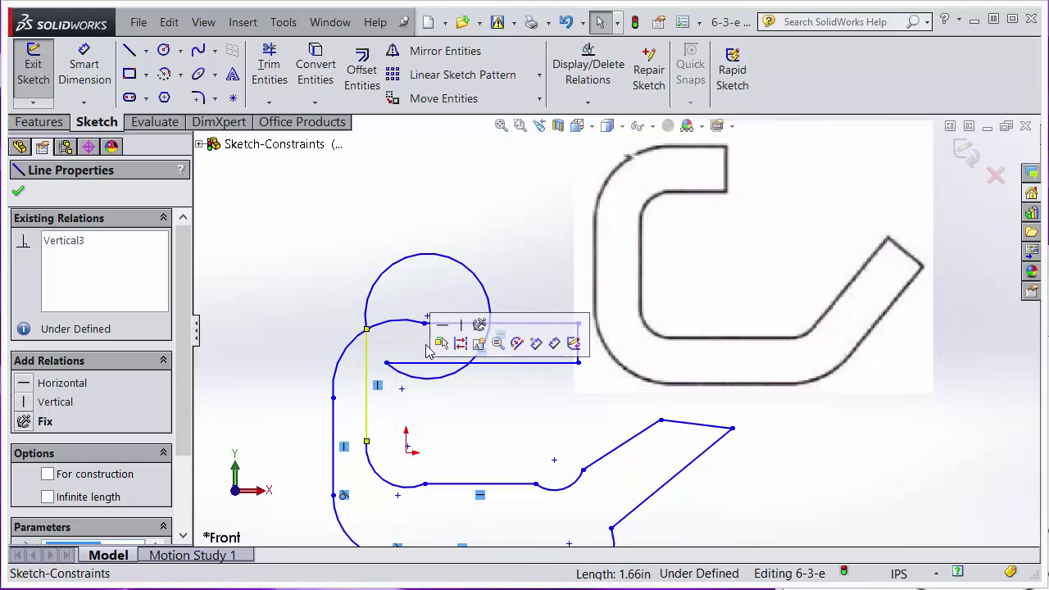
pyautogui.moveTo(427, 315); pyautogui.dragTo(341, 311)
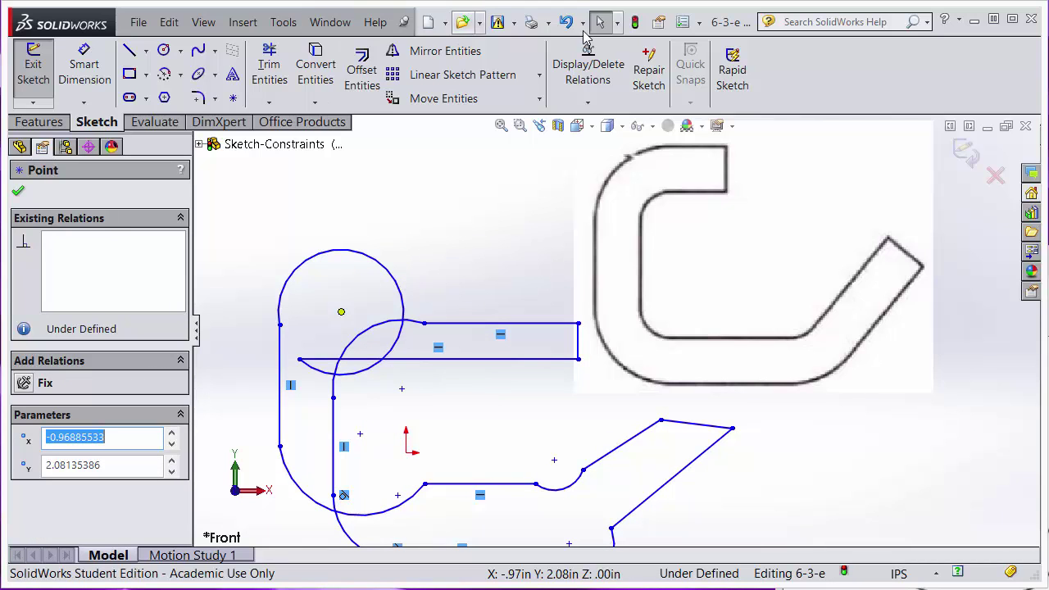
pyautogui.click(569, 24)
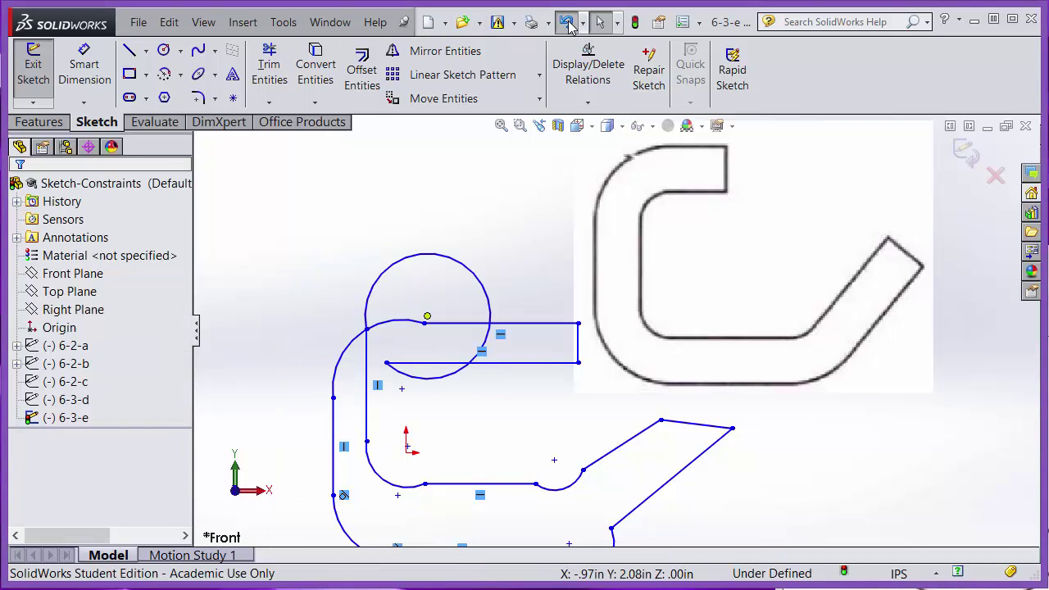
pyautogui.click(568, 23)
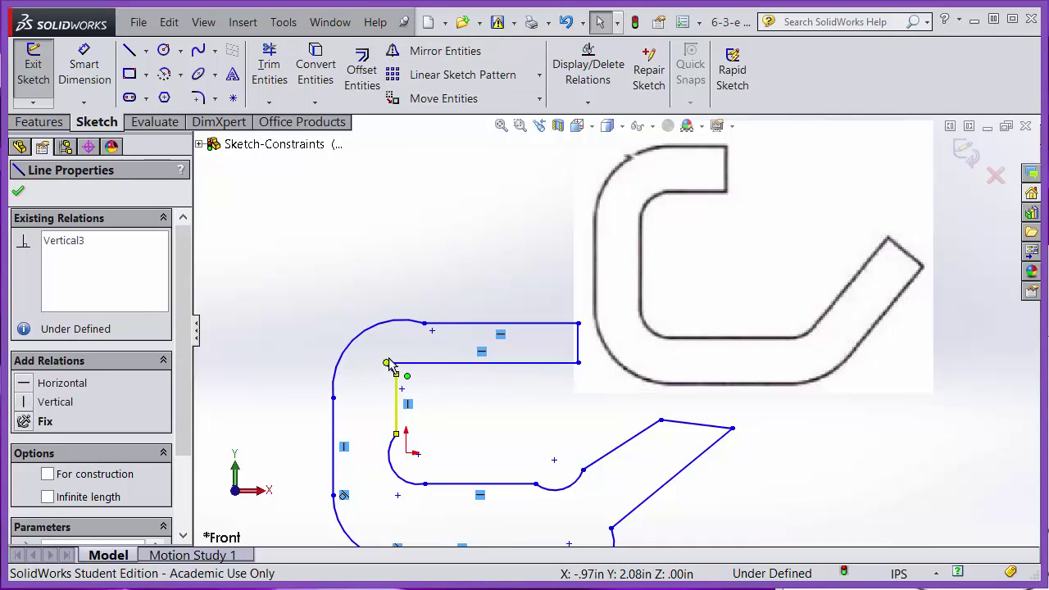
# Step: Move the left end of the upper arm's inner line to the right so the upper inner corner arc curves outward
pyautogui.moveTo(399, 362); pyautogui.dragTo(420, 362)
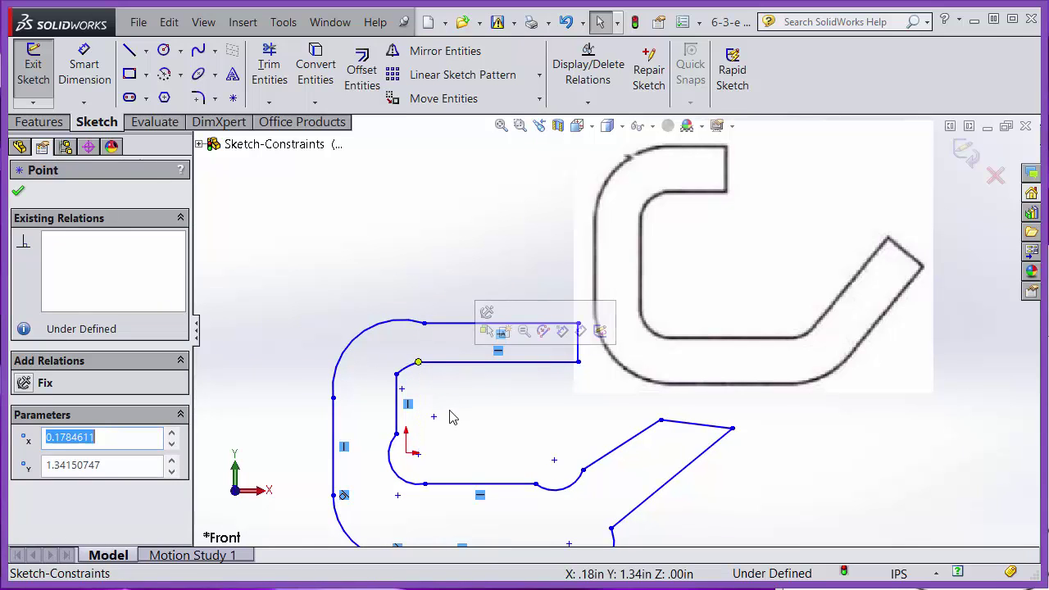
pyautogui.click(463, 440)
pyautogui.scroll(-1, 496, 440)
pyautogui.scroll(2, 496, 440)
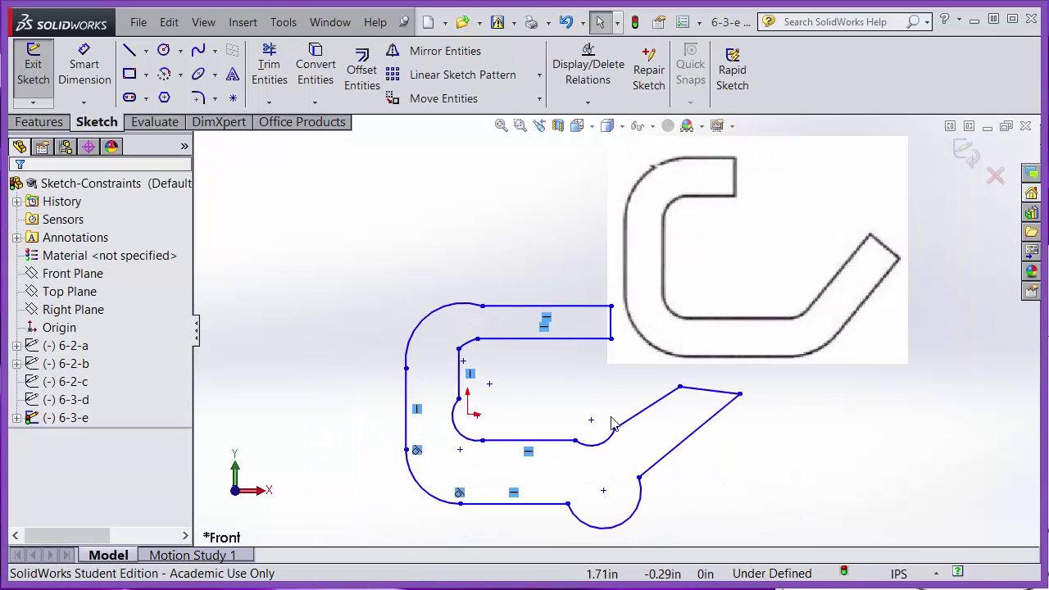
# Step: Move the upper end of the inner left line outward, closer to the outer left line
pyautogui.scroll(-1, 687, 459)
pyautogui.click(390, 329)
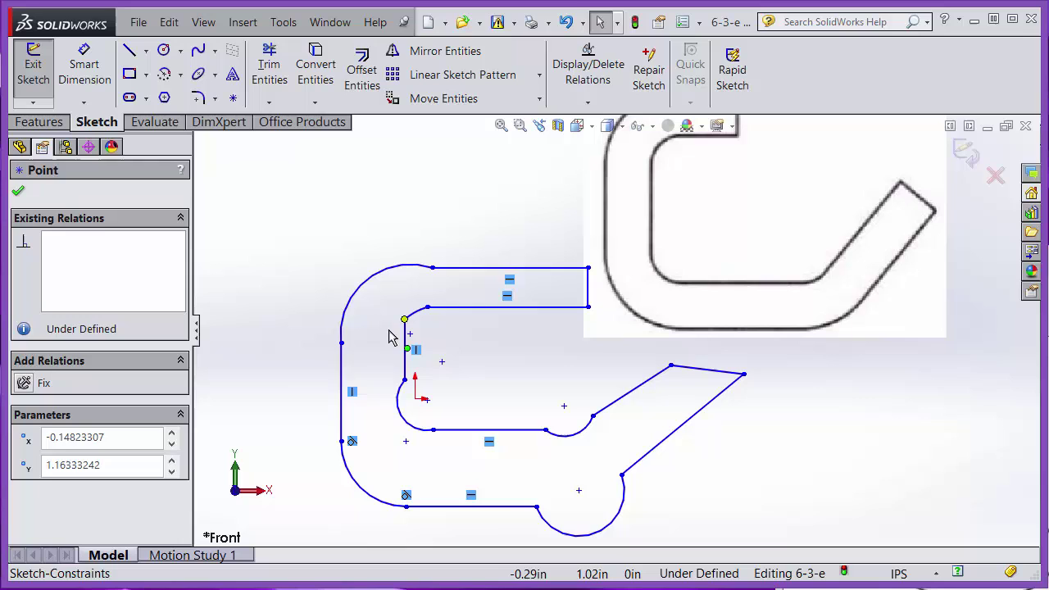
pyautogui.moveTo(402, 335); pyautogui.dragTo(403, 340)
pyautogui.click(494, 385)
pyautogui.scroll(-1, 501, 380)
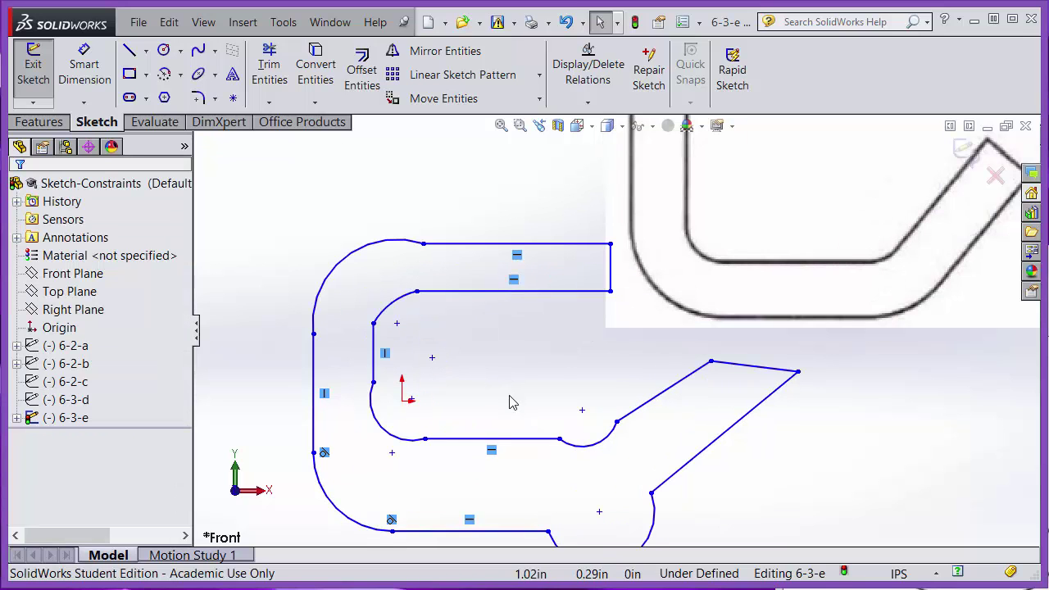
# Step: Flatten the bulging outer arc between the outer bottom line and the slanted arm into a shallow bend
pyautogui.scroll(1, 509, 402)
pyautogui.scroll(-1, 509, 402)
pyautogui.scroll(1, 666, 531)
pyautogui.scroll(-1, 665, 531)
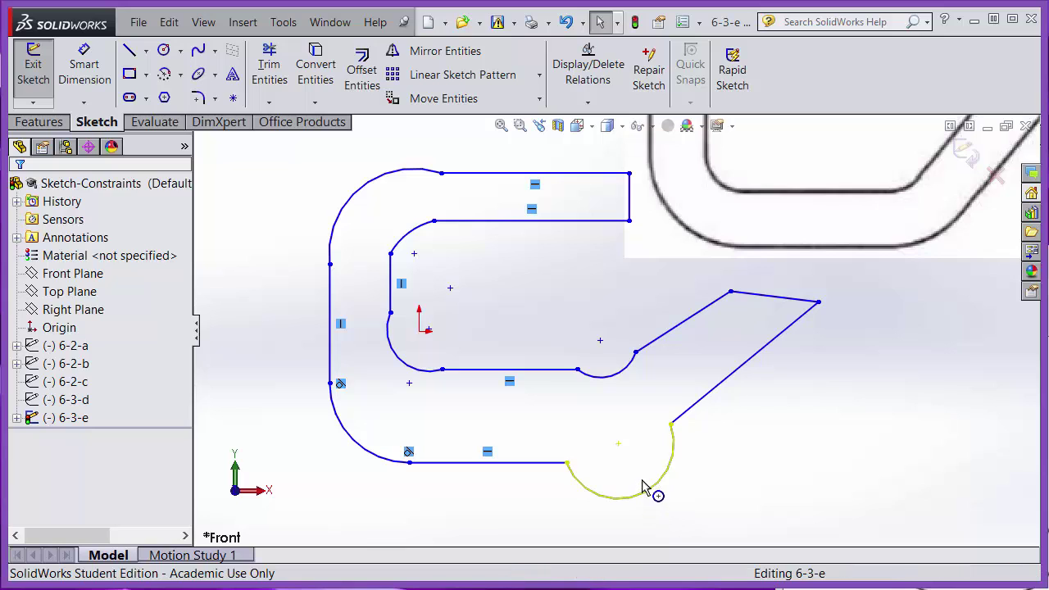
pyautogui.moveTo(643, 485); pyautogui.dragTo(633, 457)
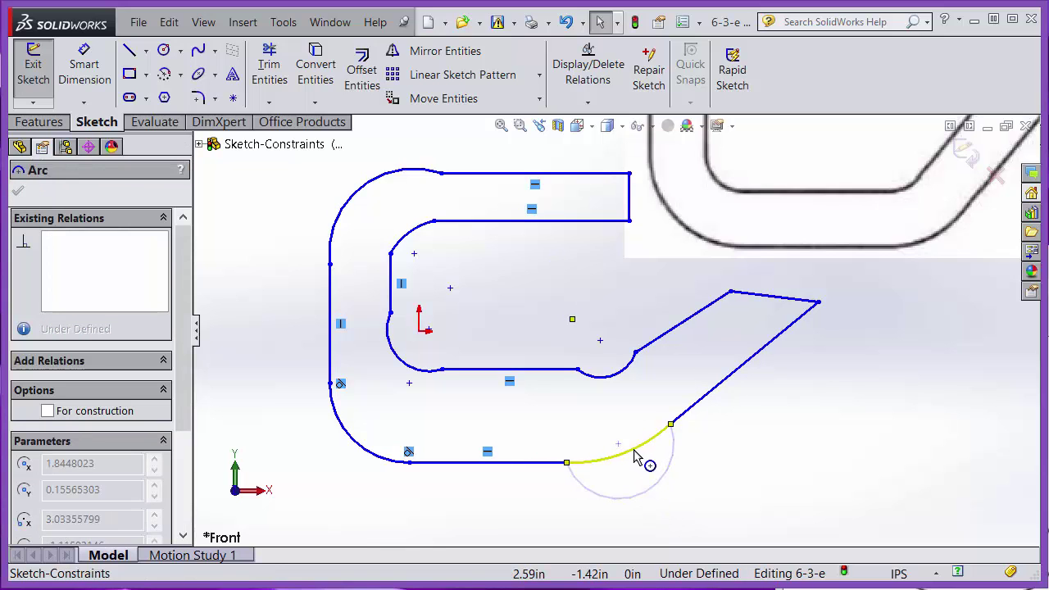
pyautogui.click(653, 509)
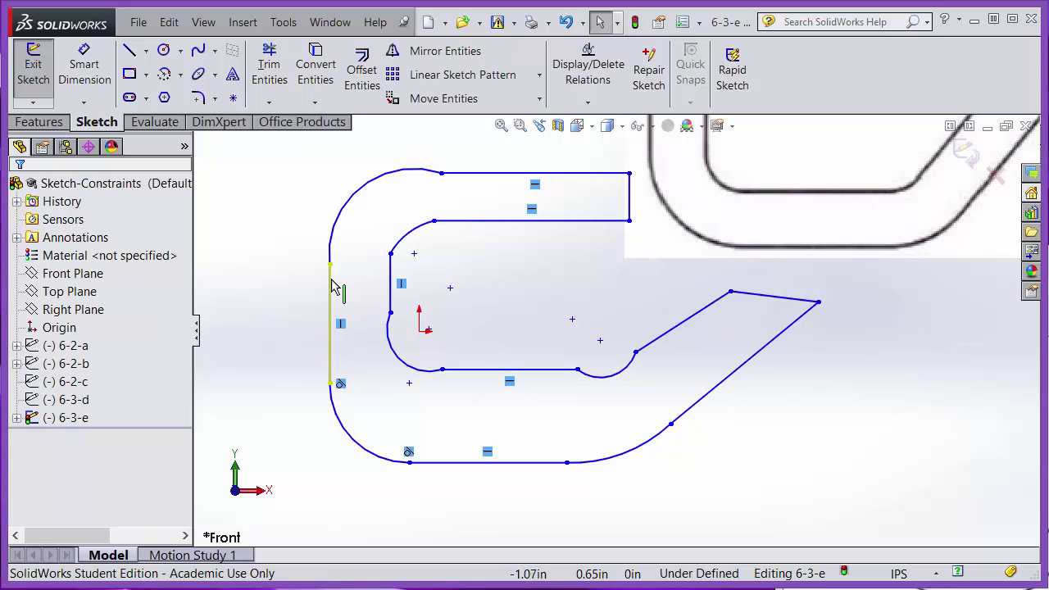
# Step: Make the upper outer corner arc tangent to both the outer left line and the upper arm's outer line
pyautogui.click(344, 215)
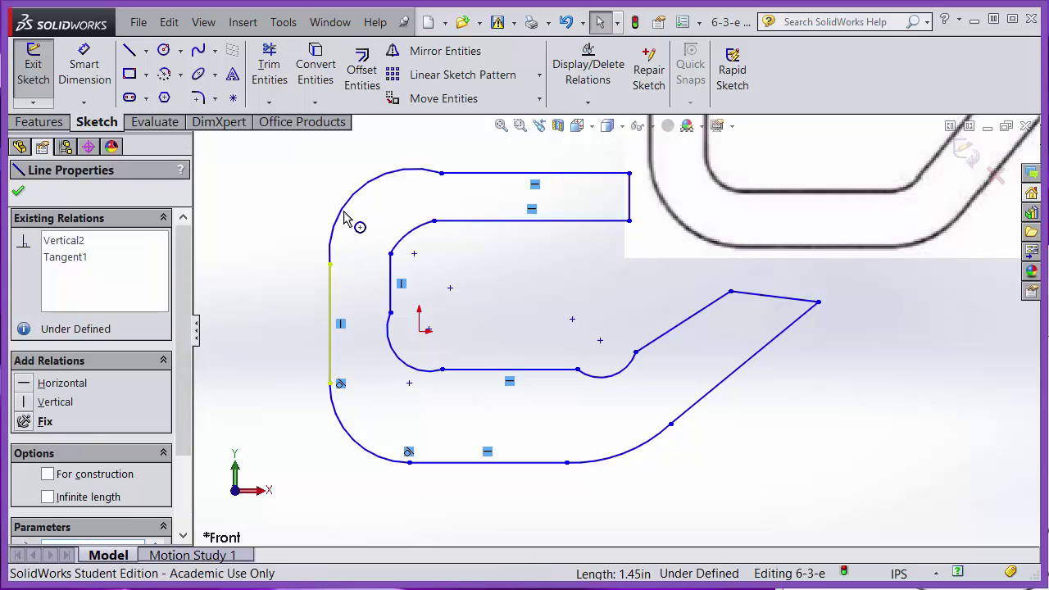
pyautogui.keyDown('ctrl'); pyautogui.click(343, 217); pyautogui.keyUp('ctrl')
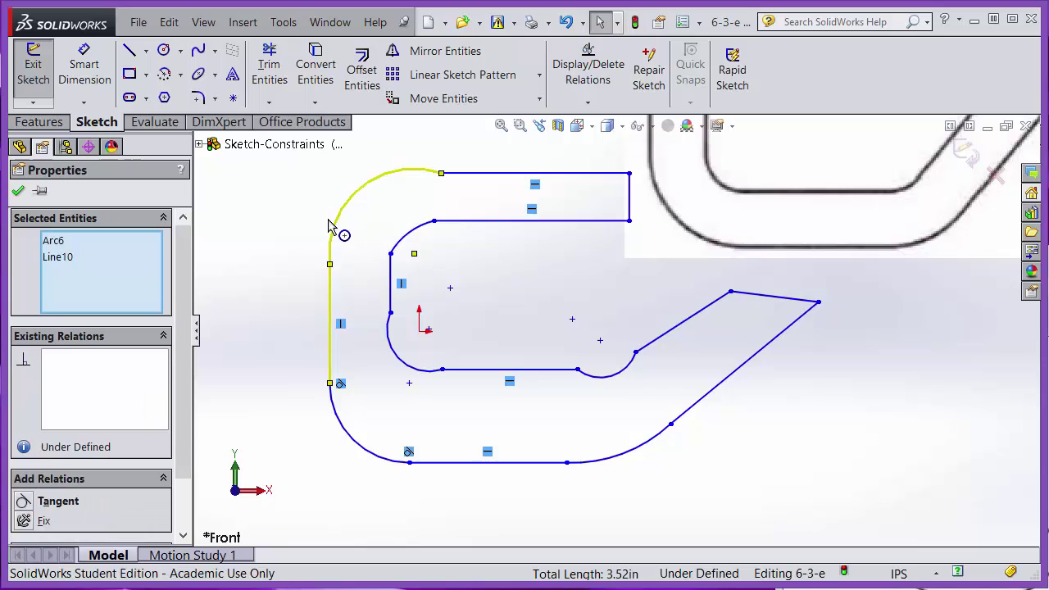
pyautogui.click(23, 502)
pyautogui.click(242, 200)
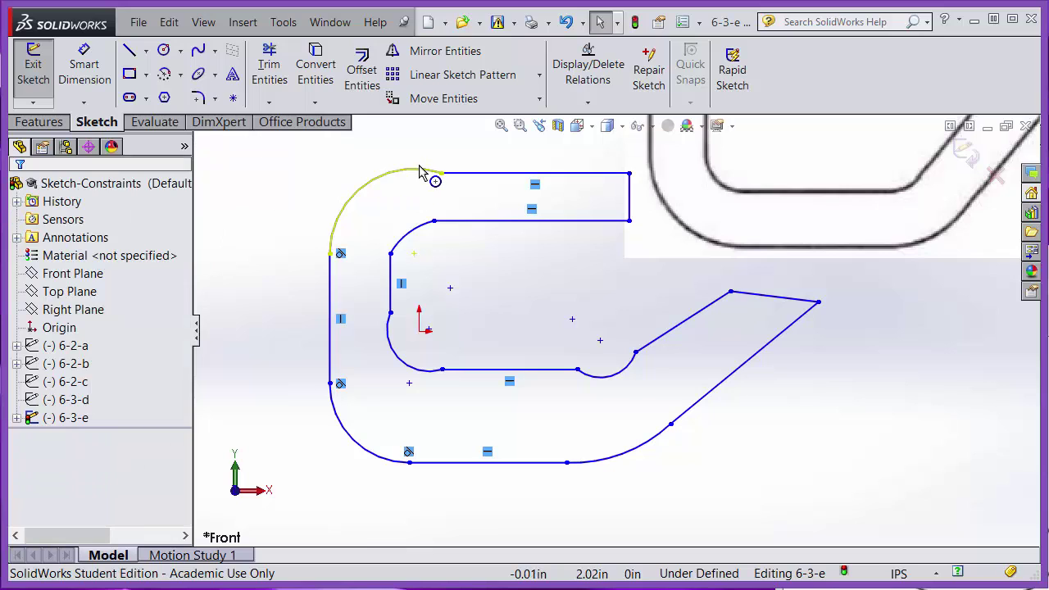
pyautogui.click(488, 173)
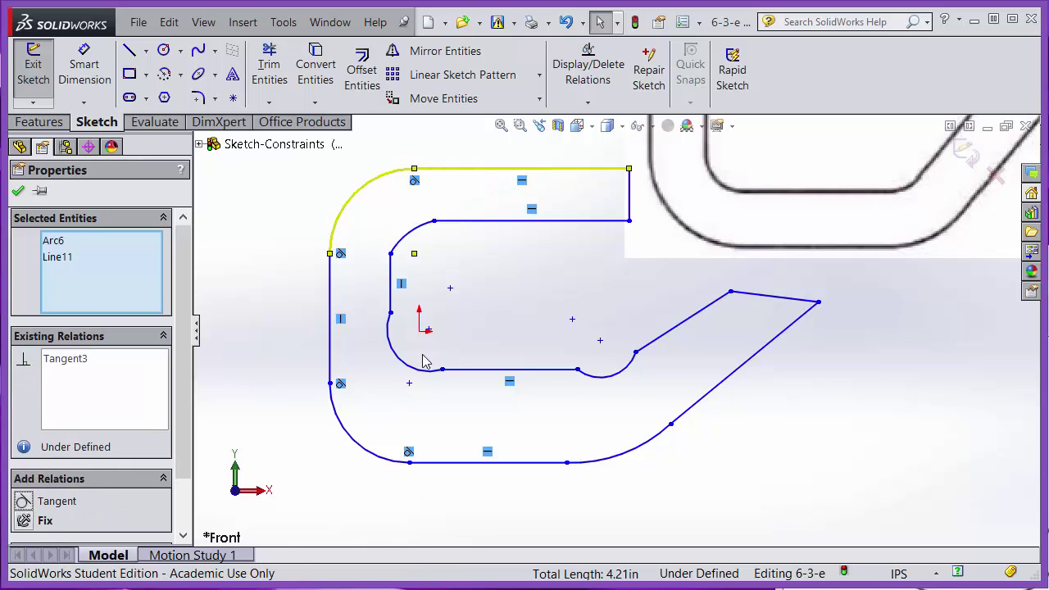
pyautogui.click(475, 274)
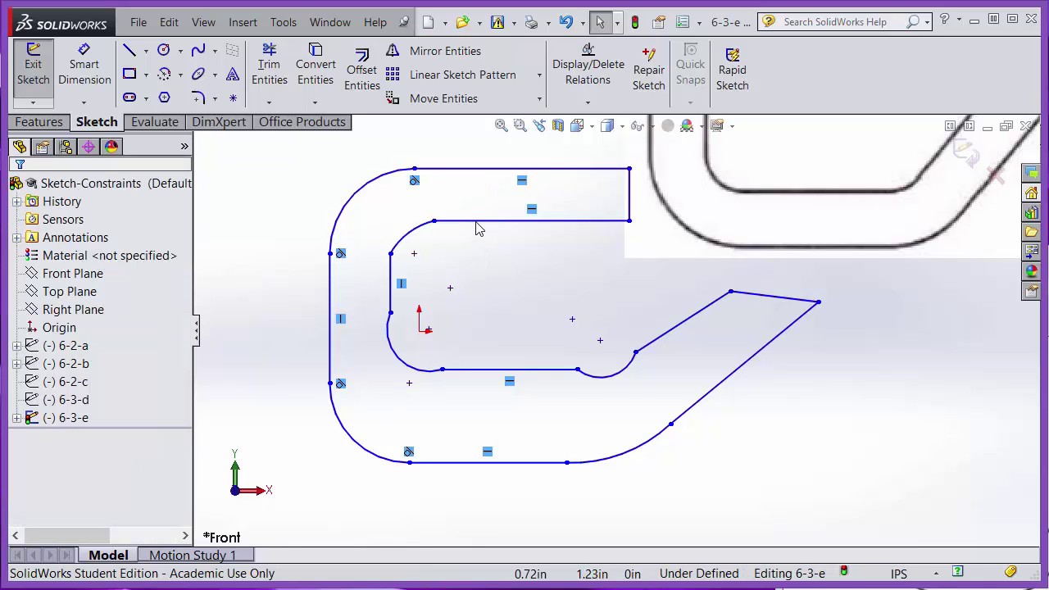
# Step: Make the upper inner corner arc tangent to both the upper arm's inner line and the inner left line
pyautogui.click(418, 236)
pyautogui.click(418, 236)
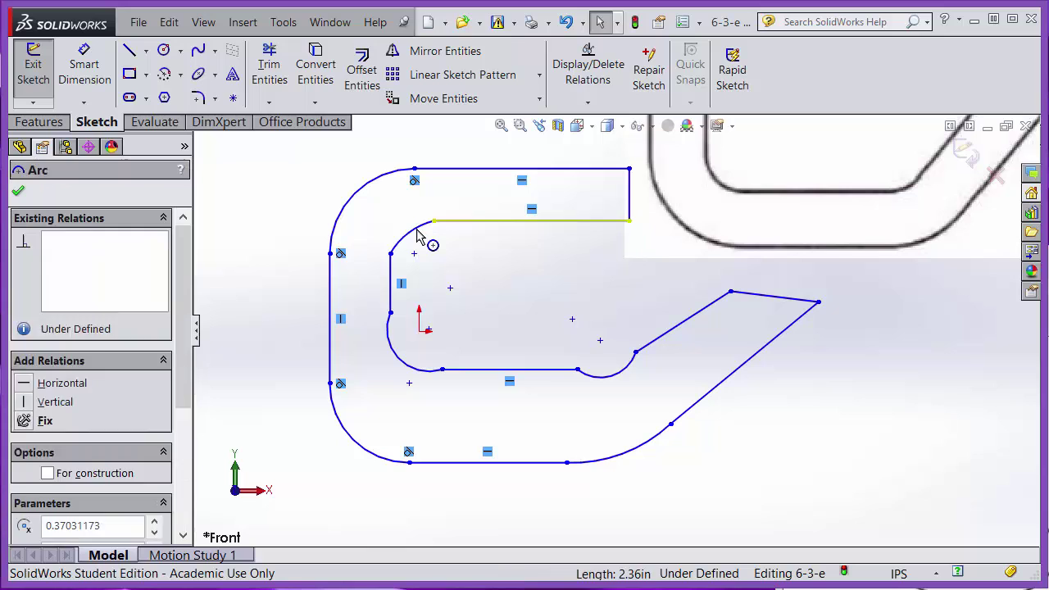
pyautogui.click(41, 502)
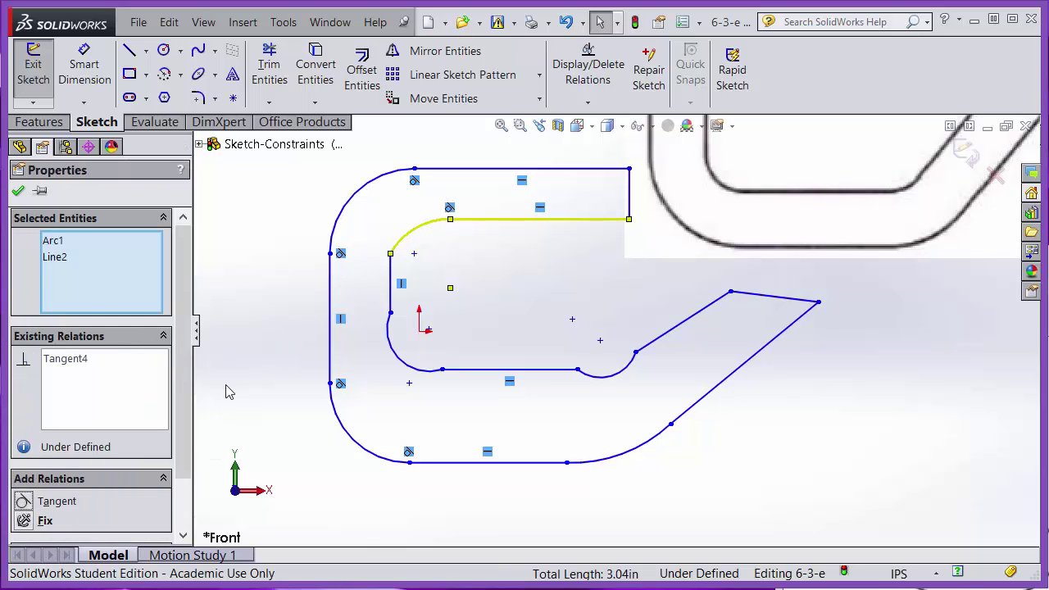
pyautogui.click(227, 391)
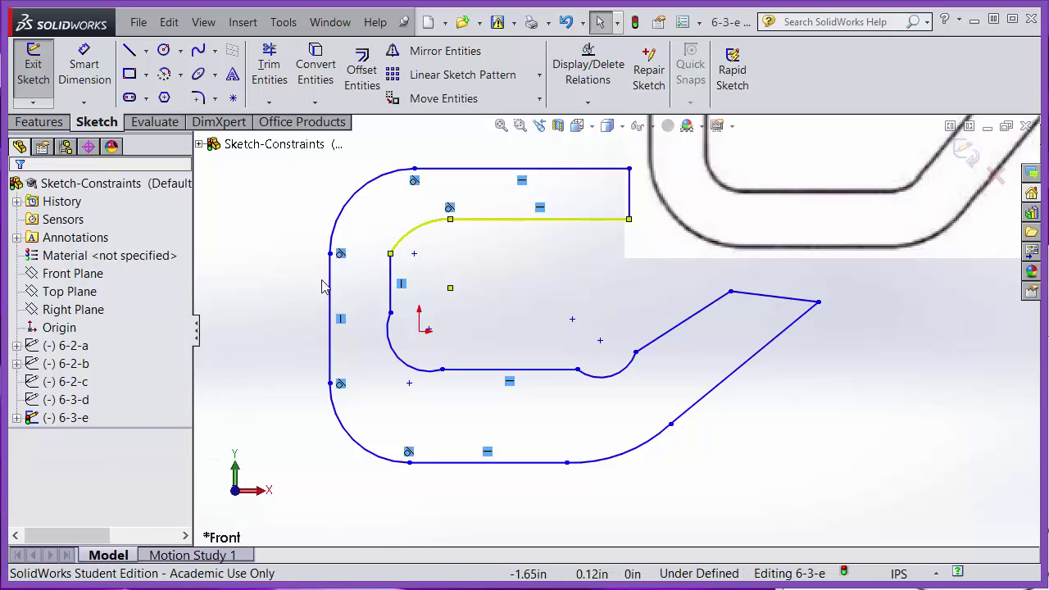
pyautogui.click(405, 238)
pyautogui.click(389, 248)
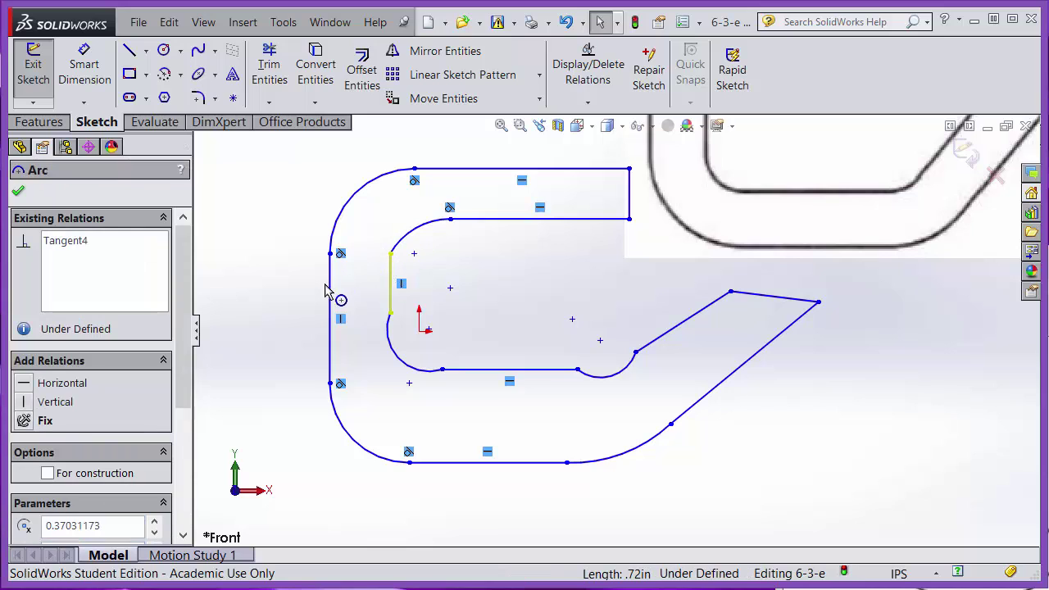
pyautogui.keyDown('ctrl'); pyautogui.click(410, 233); pyautogui.keyUp('ctrl')
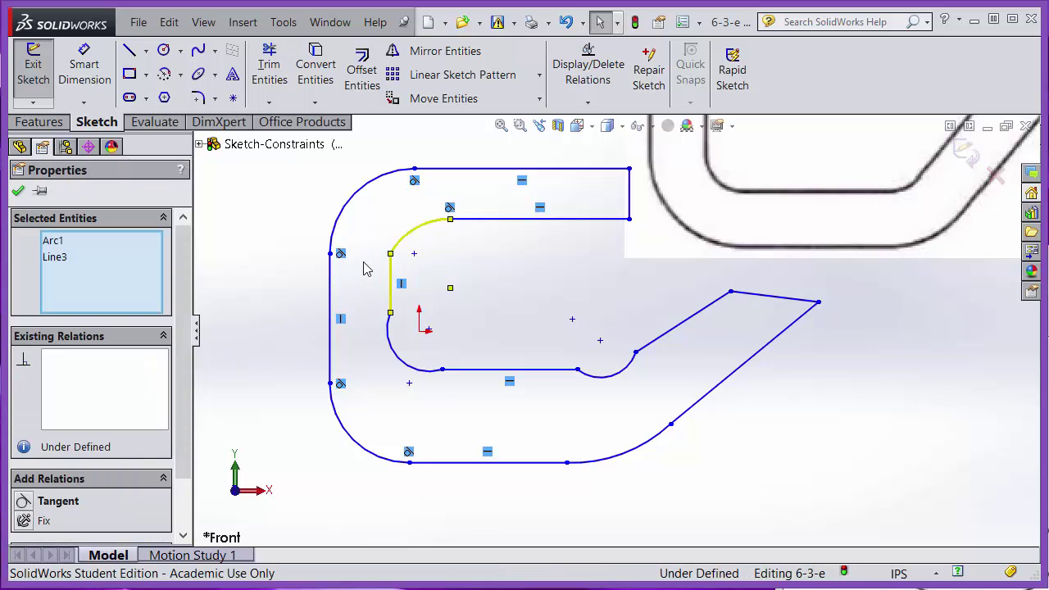
pyautogui.click(25, 502)
pyautogui.click(377, 383)
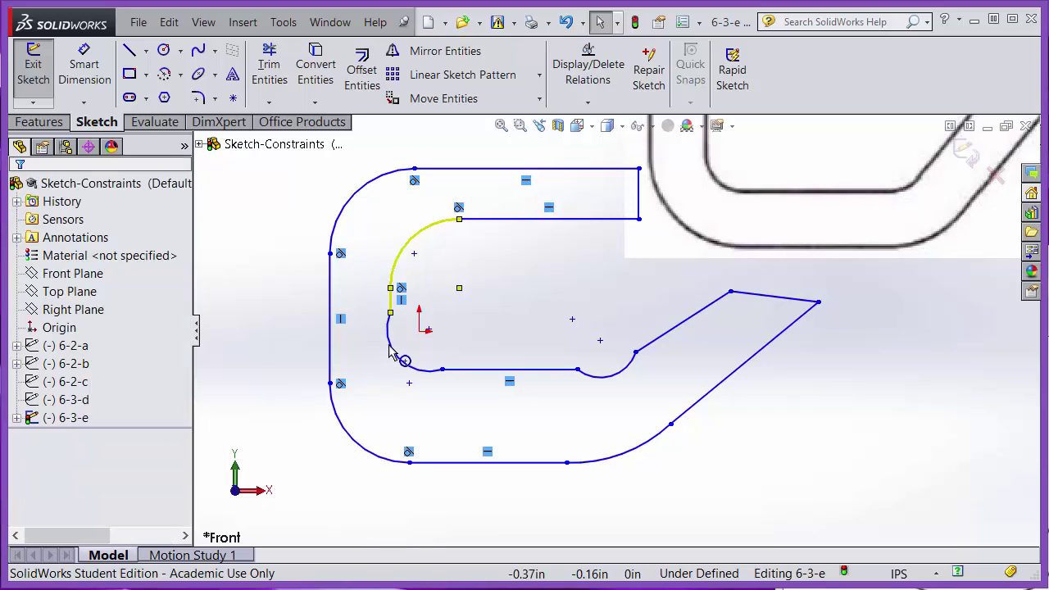
# Step: Make the lower inner corner arc tangent to both the inner left line and the inner bottom line
pyautogui.click(394, 298)
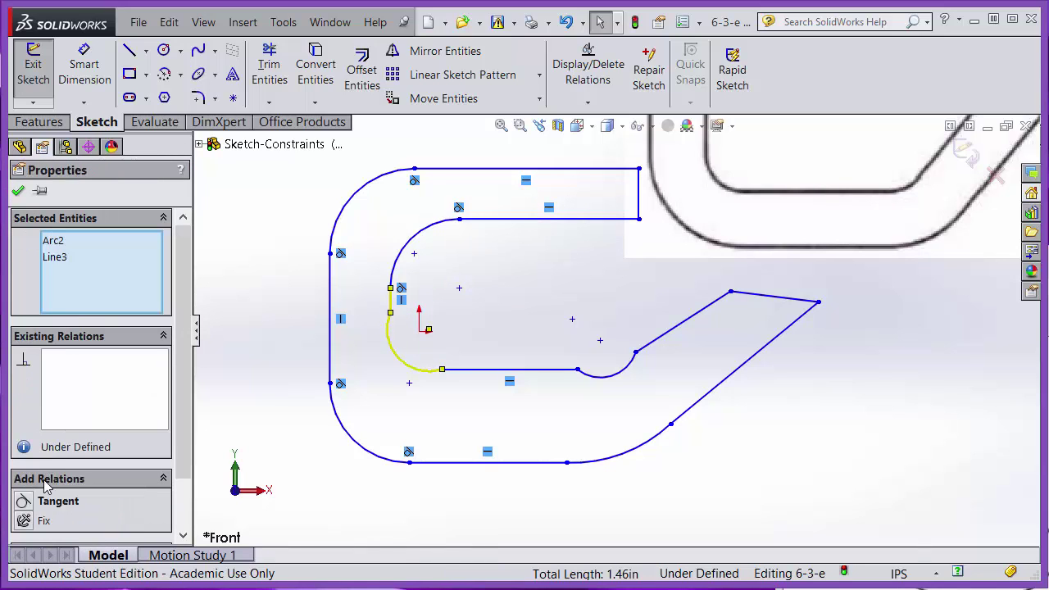
pyautogui.click(27, 496)
pyautogui.click(463, 412)
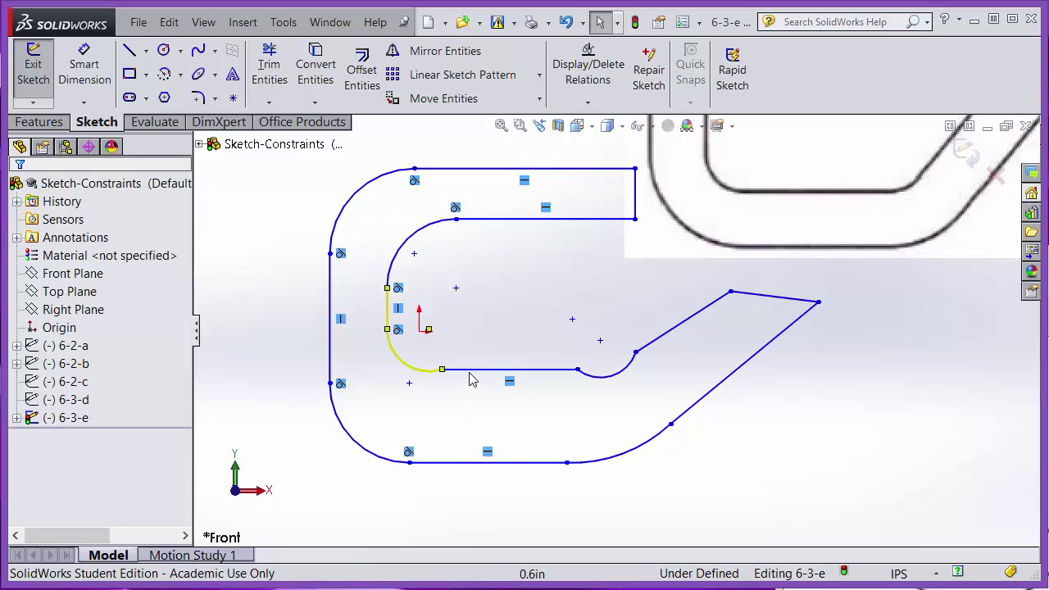
pyautogui.click(419, 377)
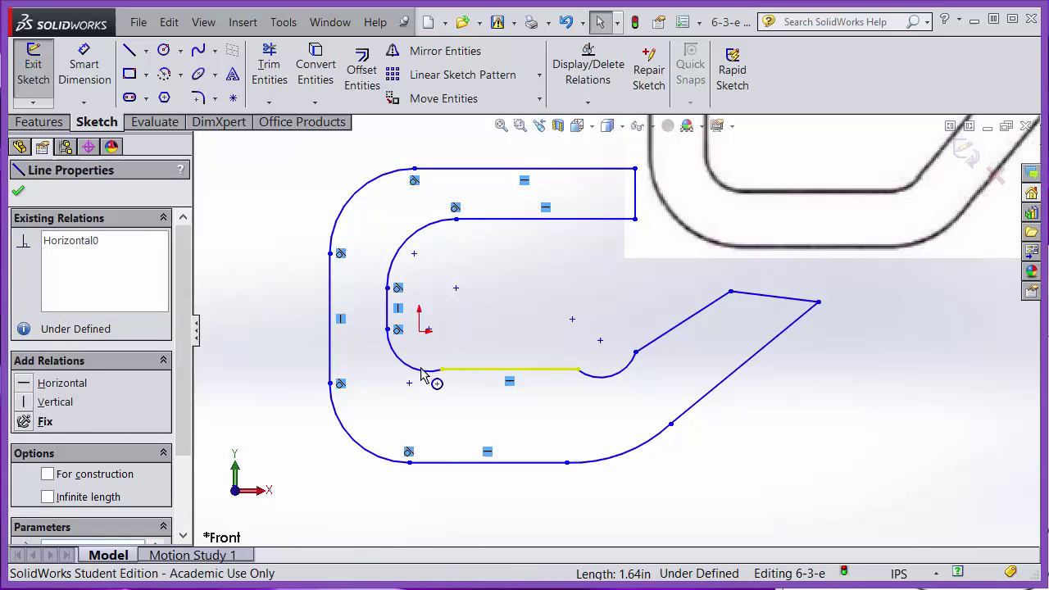
pyautogui.keyDown('ctrl'); pyautogui.click(421, 374); pyautogui.keyUp('ctrl')
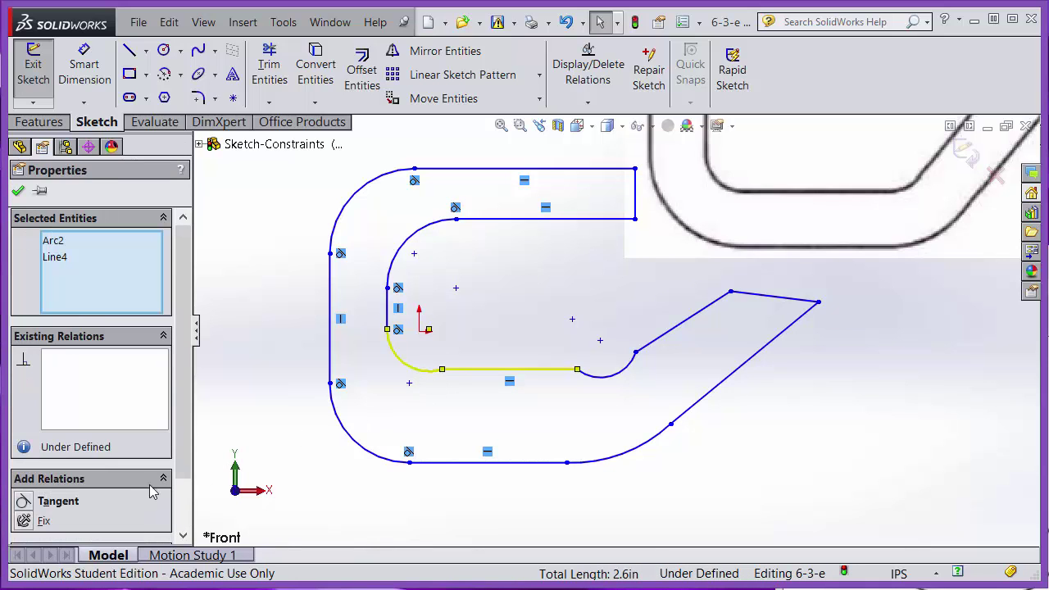
pyautogui.click(18, 504)
pyautogui.click(628, 410)
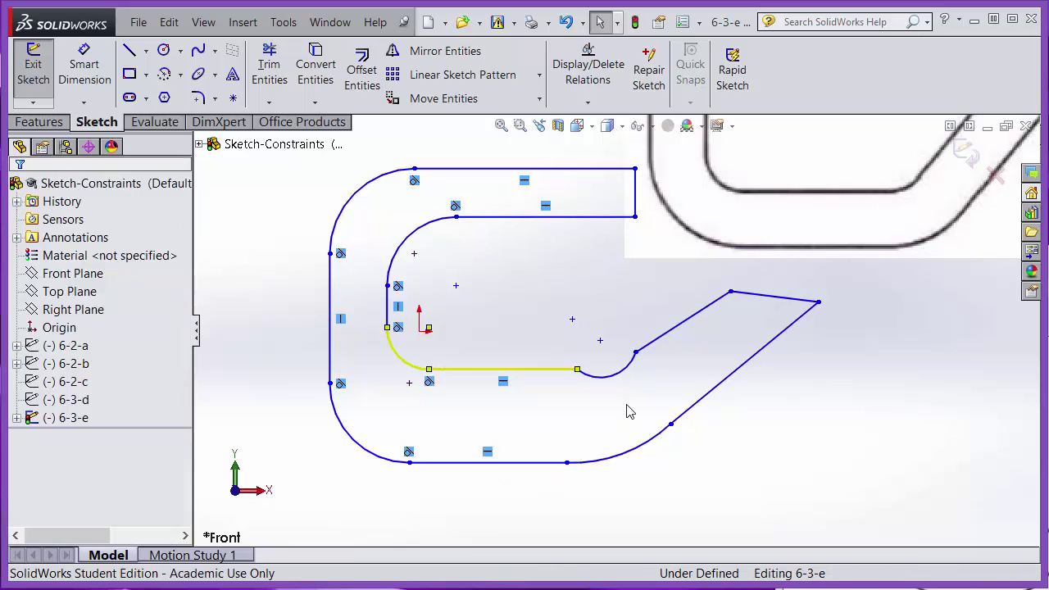
# Step: Make the inner bend arc below the slanted arm tangent to the inner bottom line
pyautogui.click(562, 379)
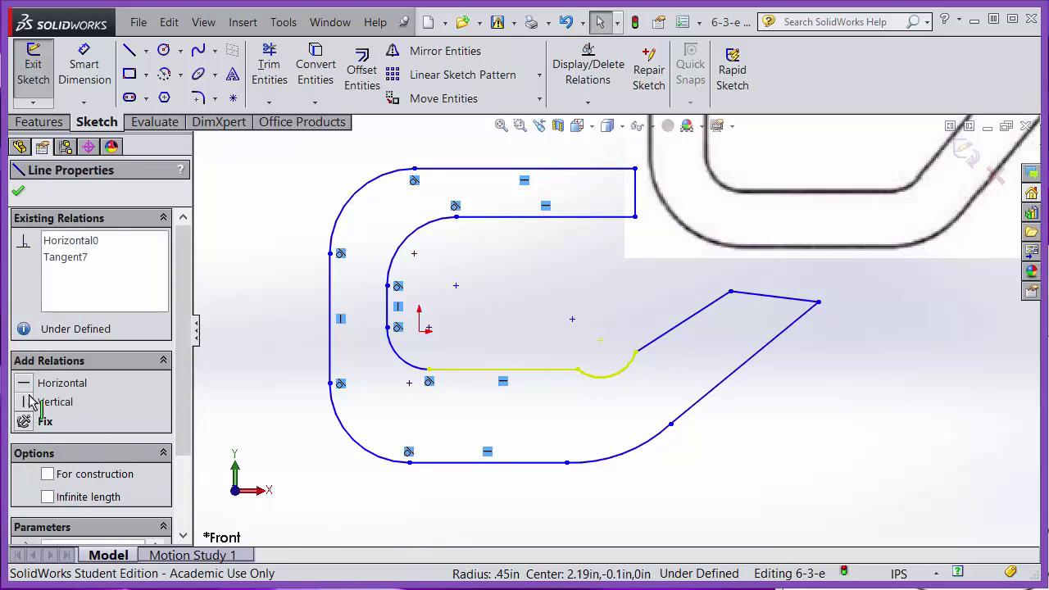
pyautogui.click(25, 504)
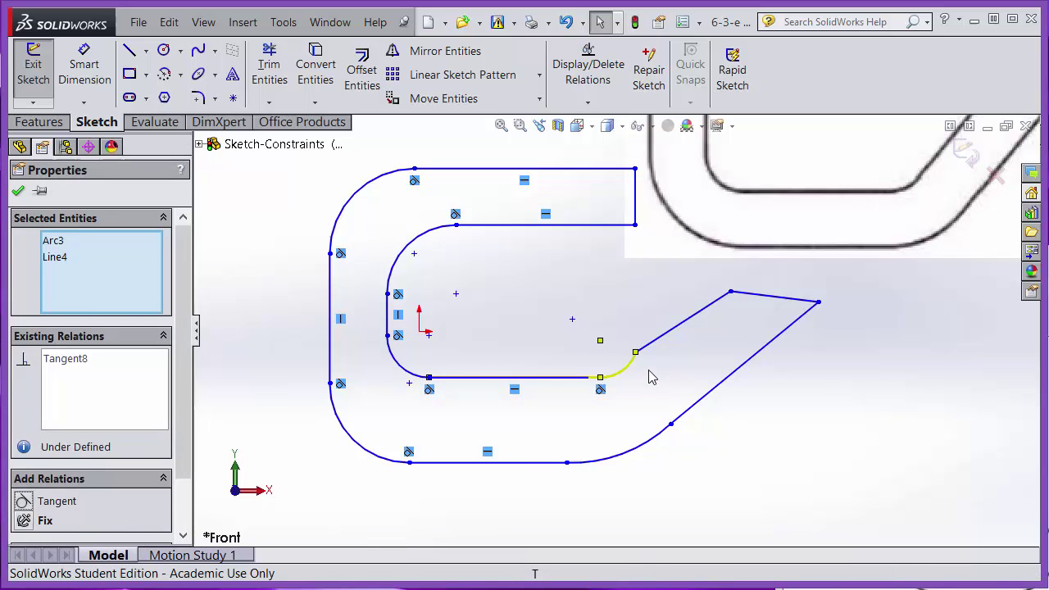
pyautogui.press('Escape')
# Step: Steepen the slanted arm's inner line by moving its free end up and left, and make the inner bend arc tangent to it
pyautogui.moveTo(730, 291)
pyautogui.mouseDown()
pyautogui.moveTo(697, 229)
pyautogui.moveTo(704, 243)
pyautogui.mouseUp()
pyautogui.press('Escape')
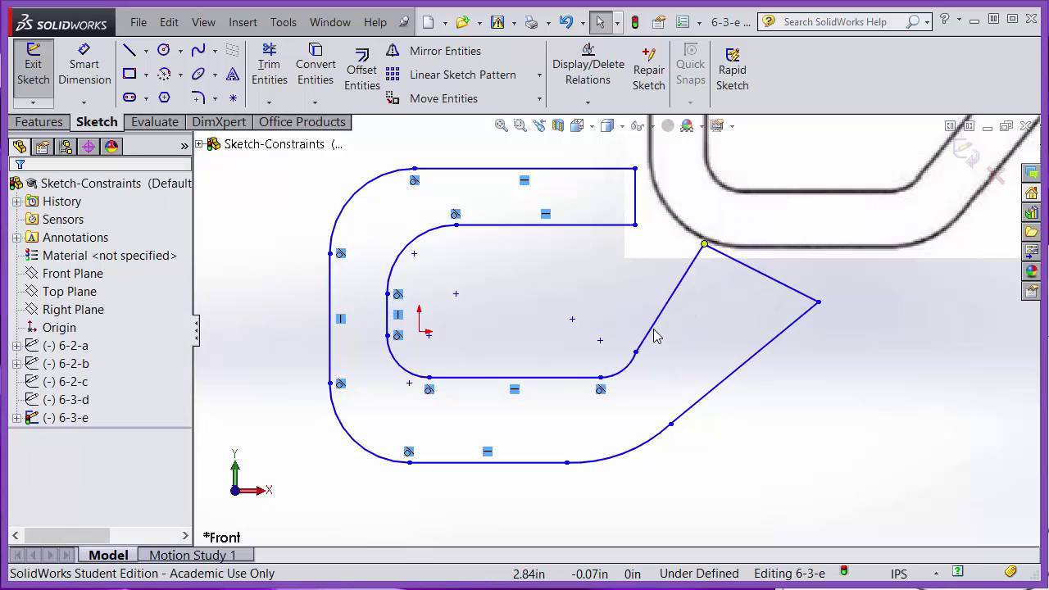
pyautogui.click(632, 372)
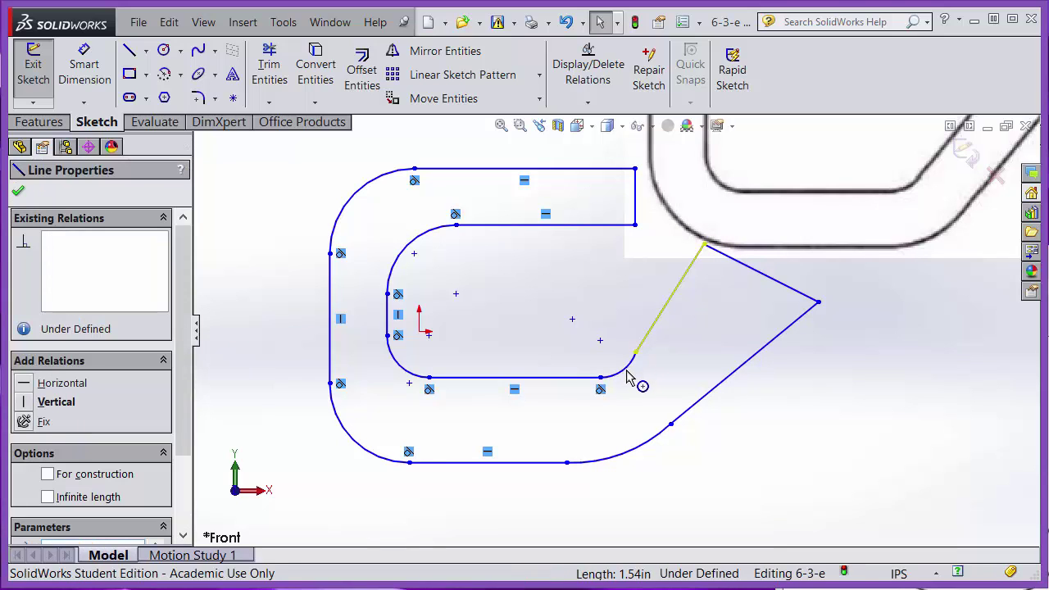
pyautogui.click(608, 382)
pyautogui.keyDown('ctrl'); pyautogui.click(625, 376); pyautogui.keyUp('ctrl')
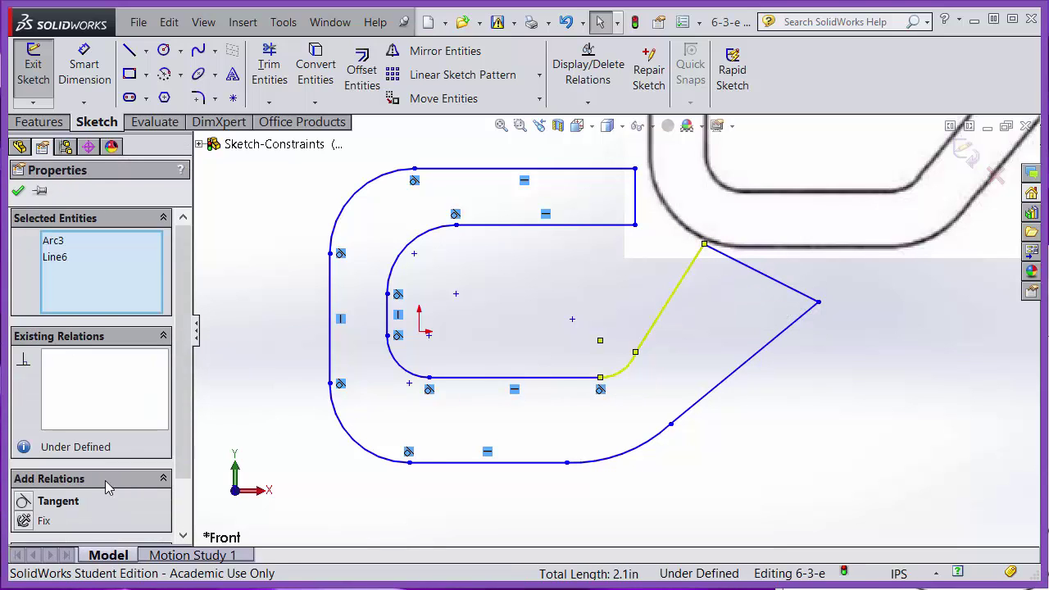
pyautogui.click(23, 501)
pyautogui.press('Escape')
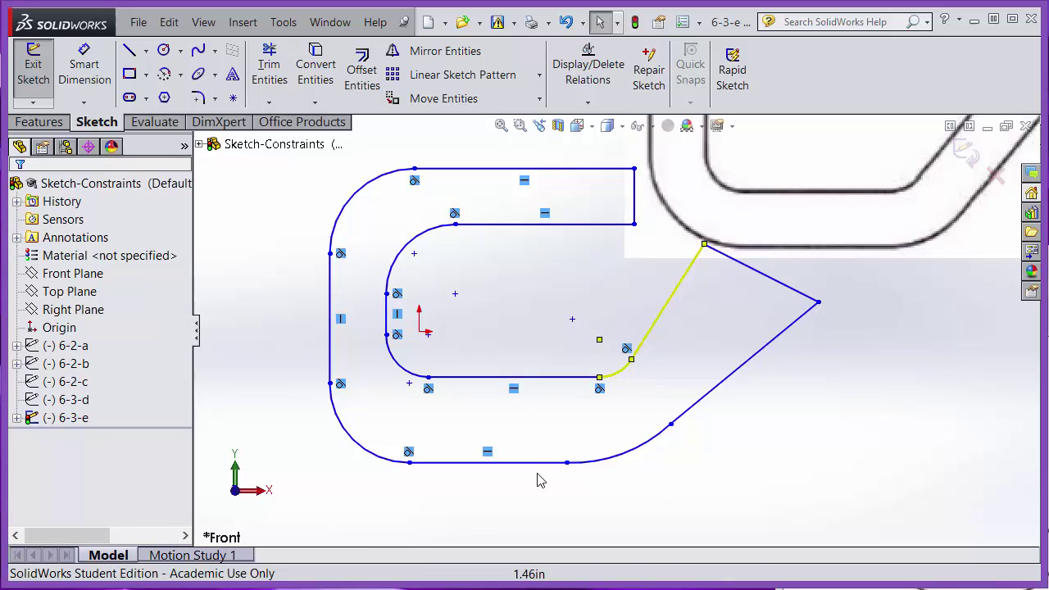
# Step: Make the outer bend arc below the slanted arm tangent to the outer bottom line
pyautogui.click(624, 460)
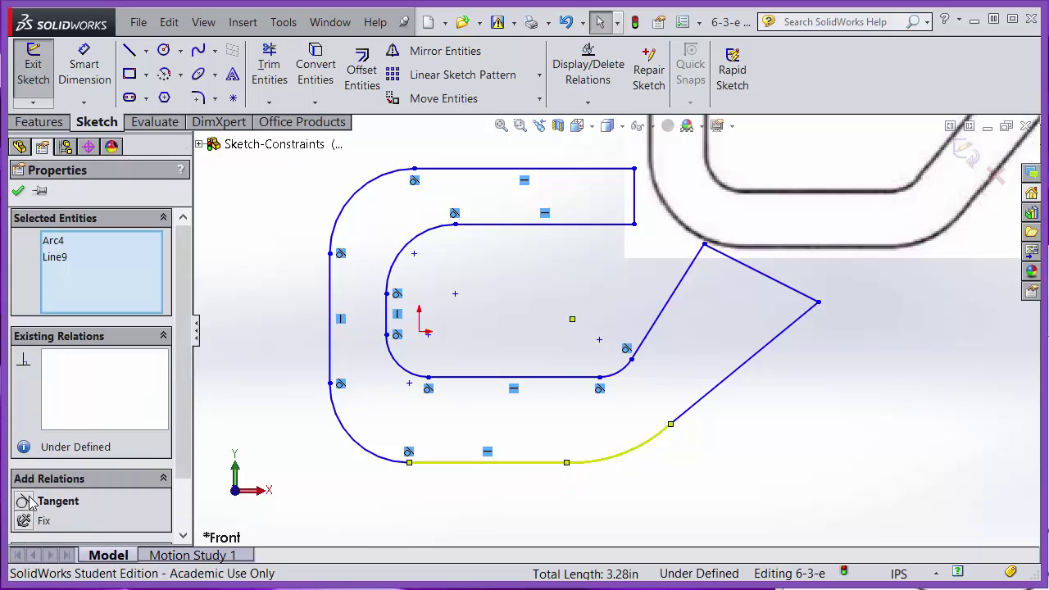
pyautogui.click(29, 499)
pyautogui.click(656, 459)
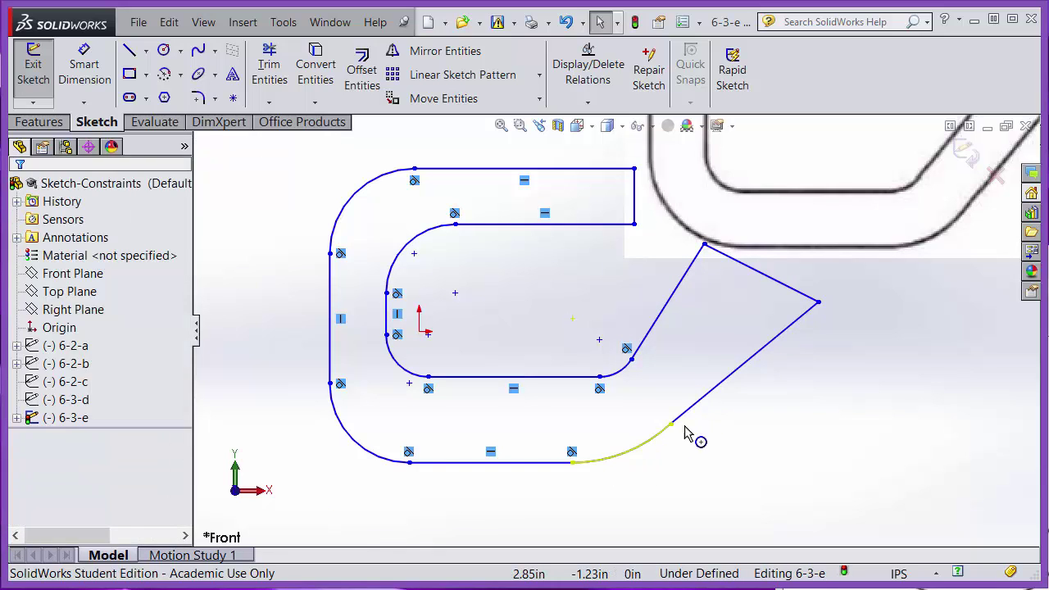
# Step: Make the outer bend arc below the slanted arm tangent to the arm's outer line
pyautogui.click(713, 400)
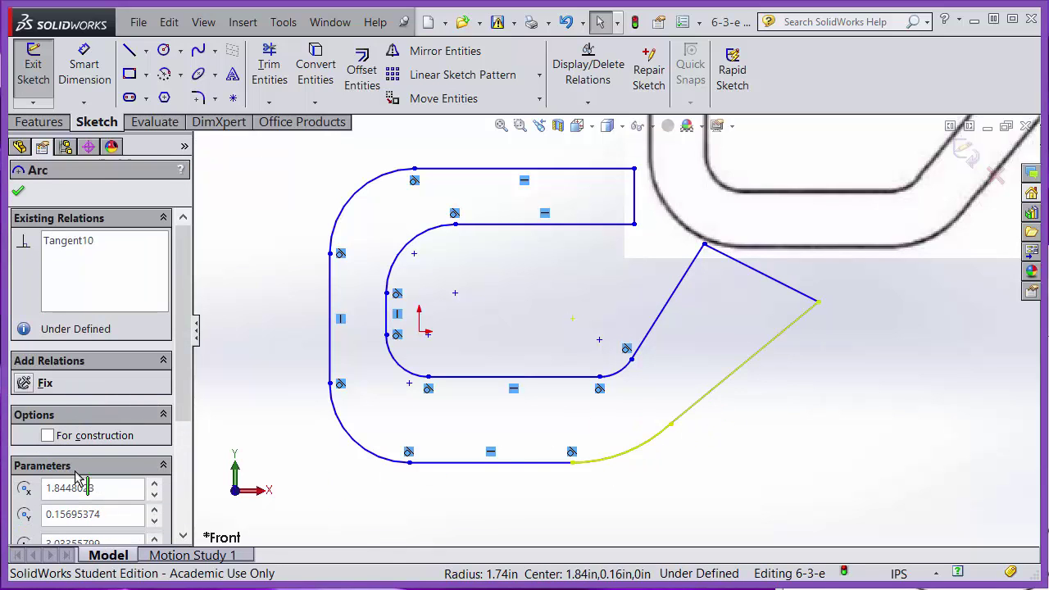
pyautogui.click(29, 498)
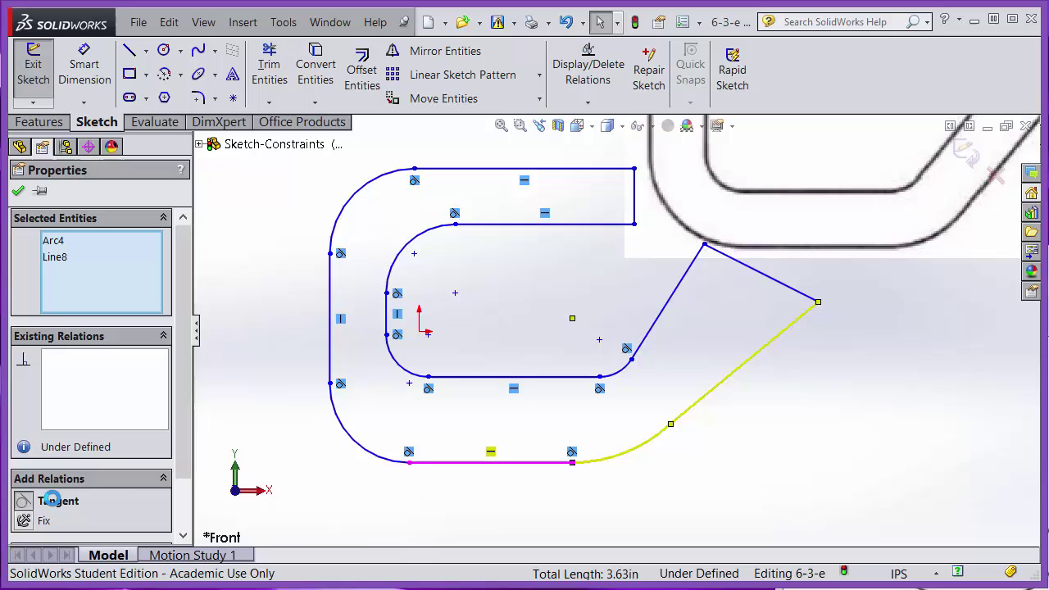
pyautogui.click(847, 374)
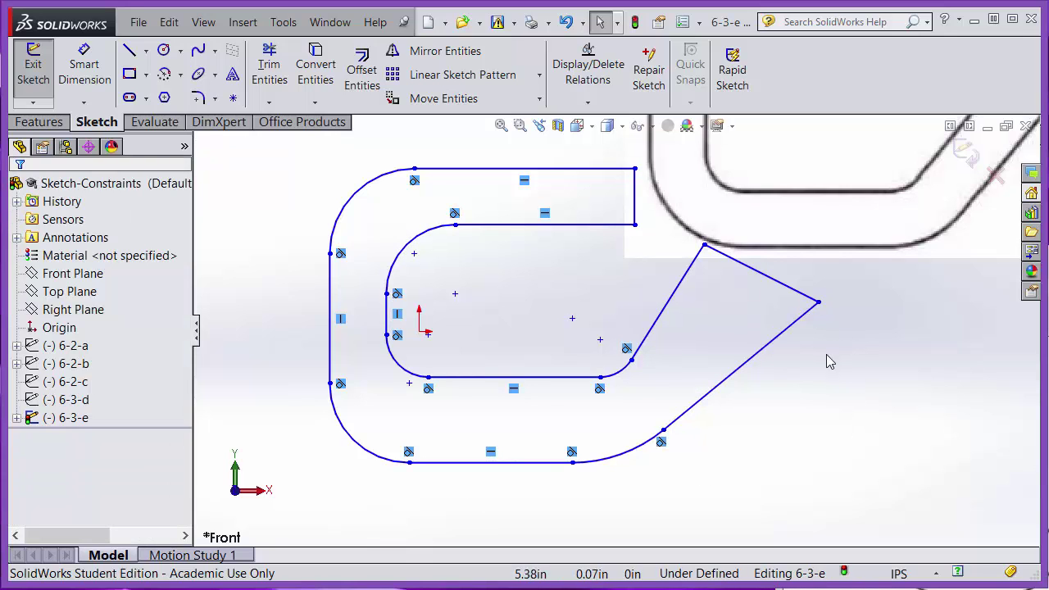
# Step: Make the slanted arm's inner and outer lines parallel, and shift the inner bottom line slightly down
pyautogui.press('z')
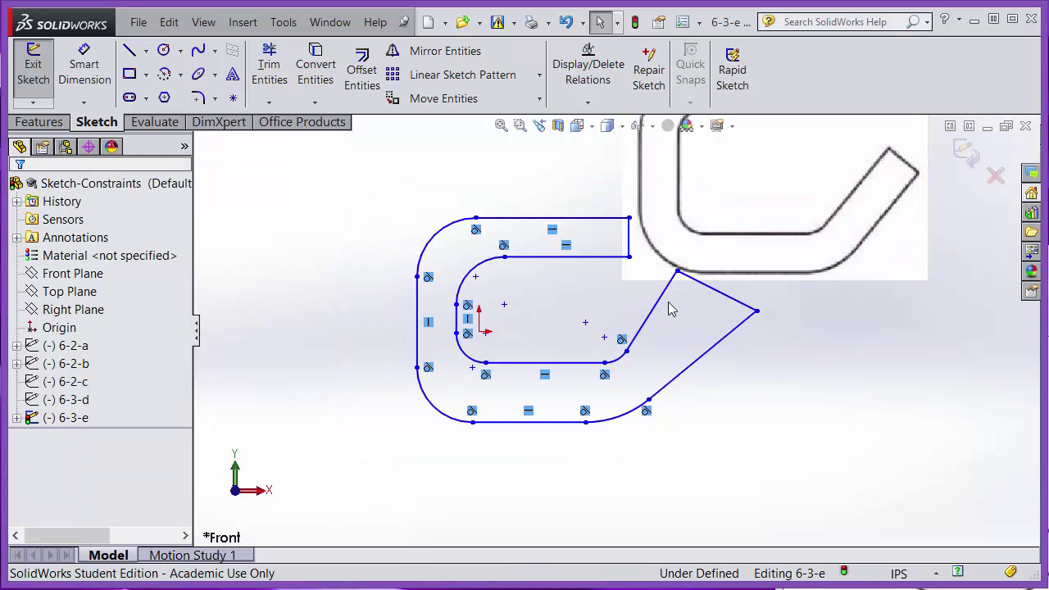
pyautogui.click(725, 346)
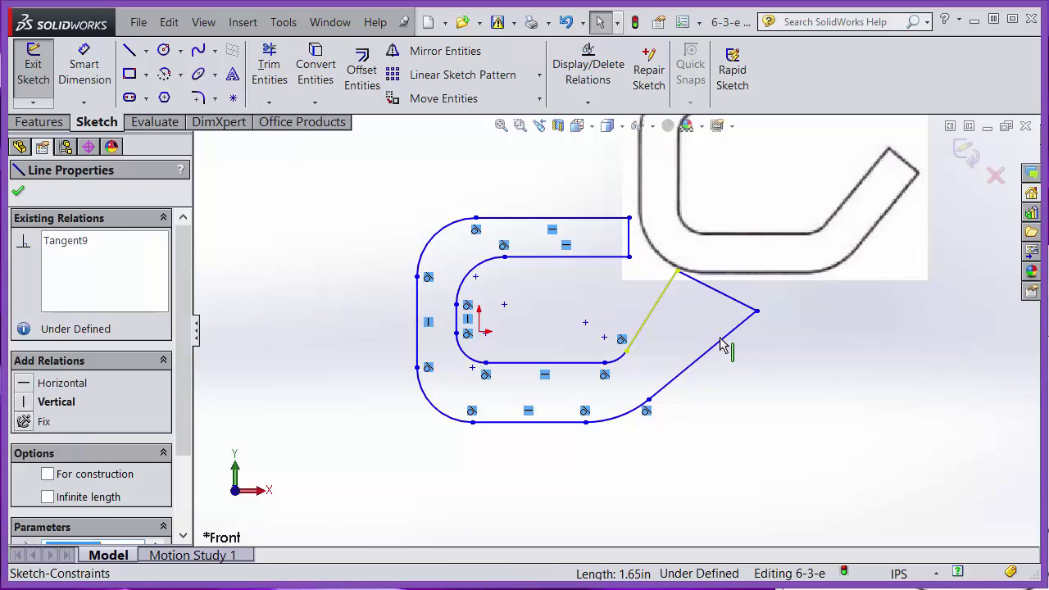
pyautogui.keyDown('ctrl'); pyautogui.click(721, 344); pyautogui.keyUp('ctrl')
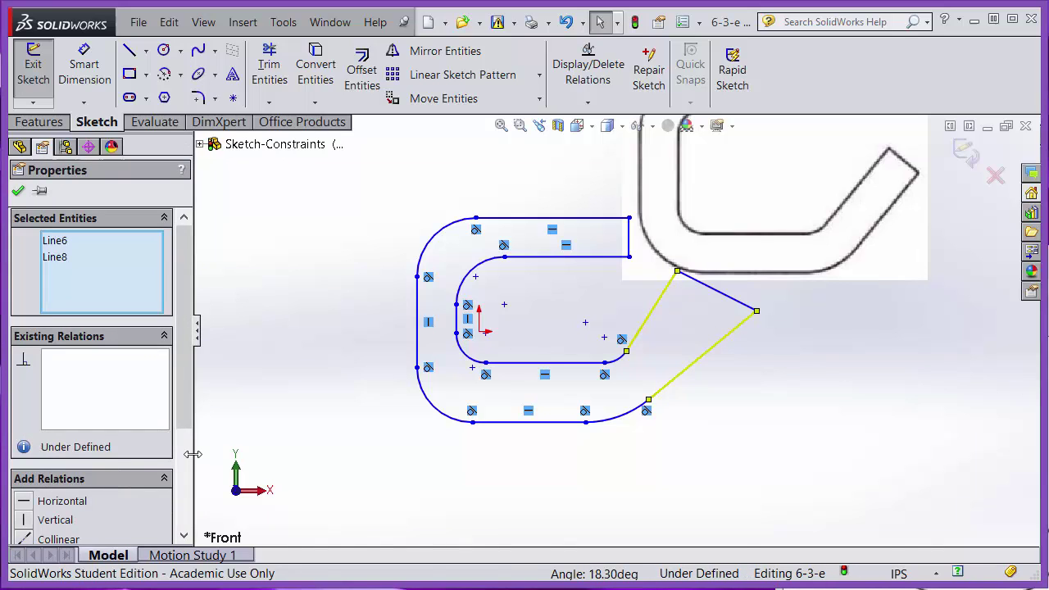
pyautogui.moveTo(179, 418); pyautogui.dragTo(185, 487)
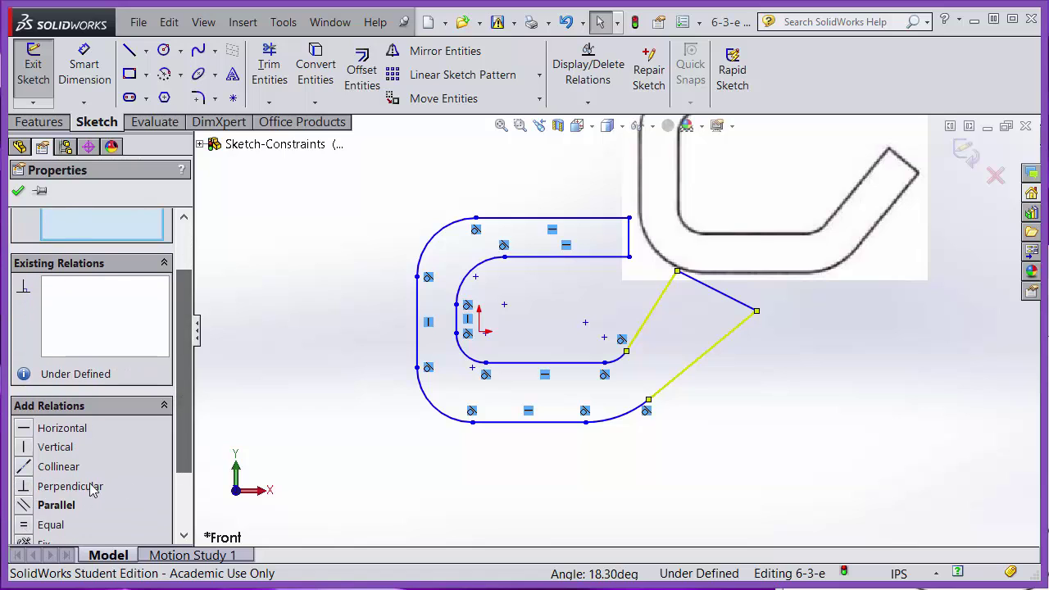
pyautogui.click(25, 503)
pyautogui.click(680, 423)
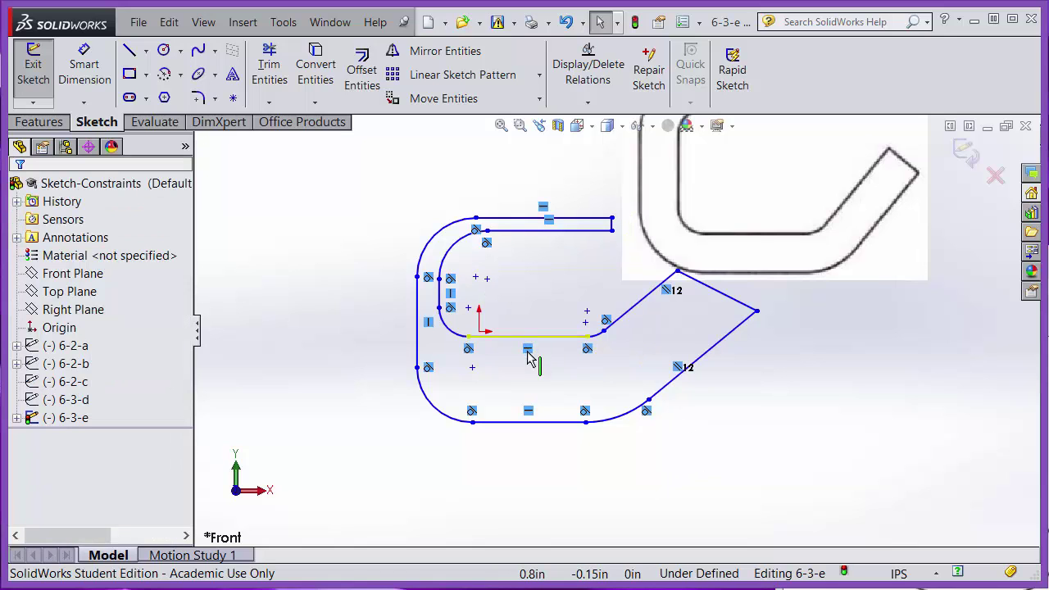
pyautogui.moveTo(536, 395)
pyautogui.mouseDown()
pyautogui.moveTo(562, 398)
pyautogui.moveTo(525, 345)
pyautogui.mouseUp()
# Step: Make the slanted arm's end line perpendicular to the arm's outer line
pyautogui.click(721, 315)
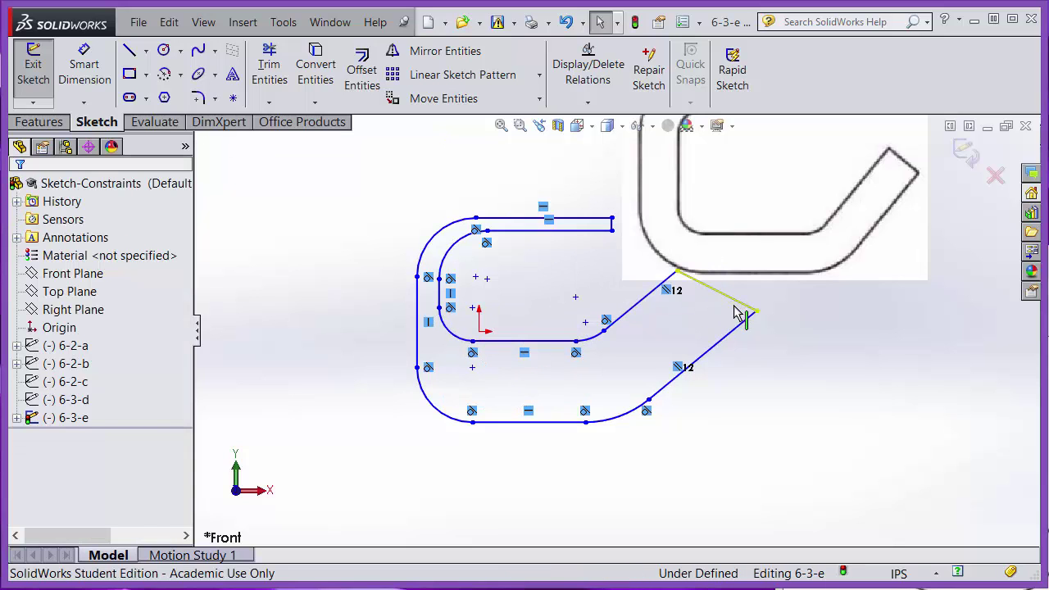
pyautogui.click(736, 331)
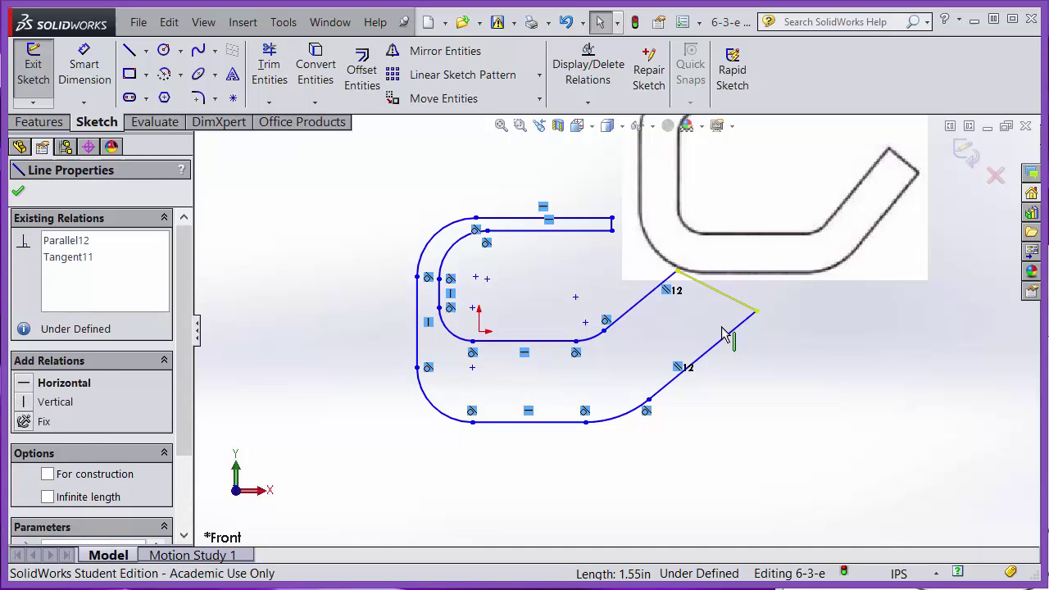
pyautogui.keyDown('ctrl'); pyautogui.click(724, 336); pyautogui.keyUp('ctrl')
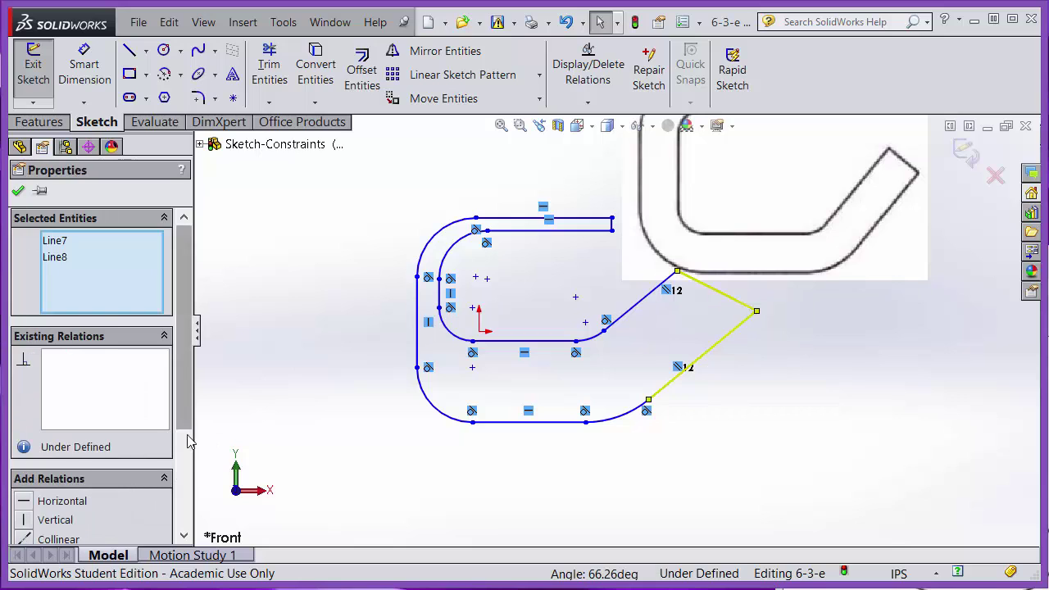
pyautogui.scroll(-3, 185, 443)
pyautogui.click(24, 455)
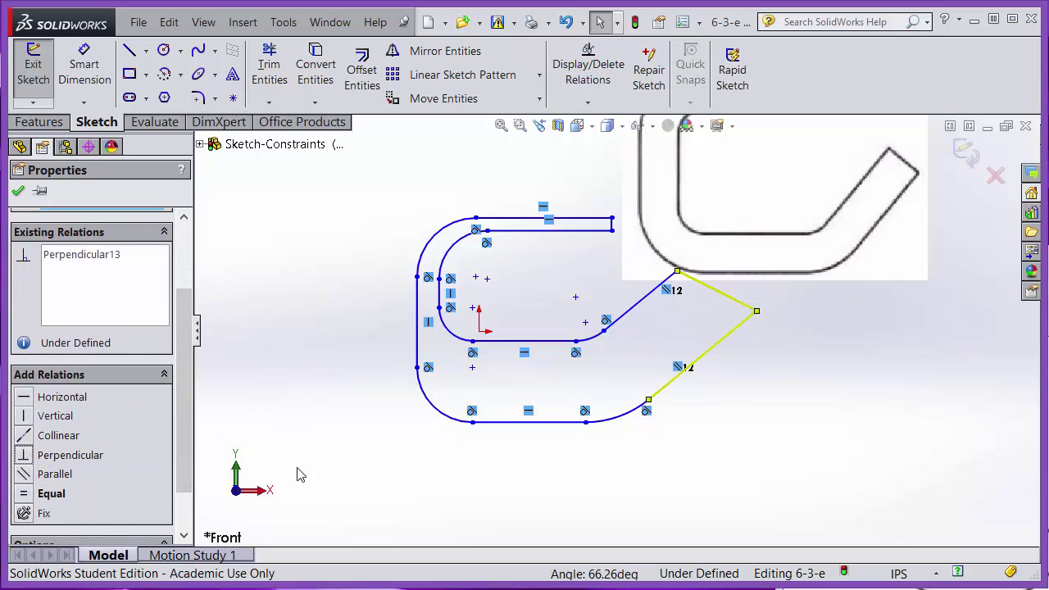
pyautogui.click(763, 483)
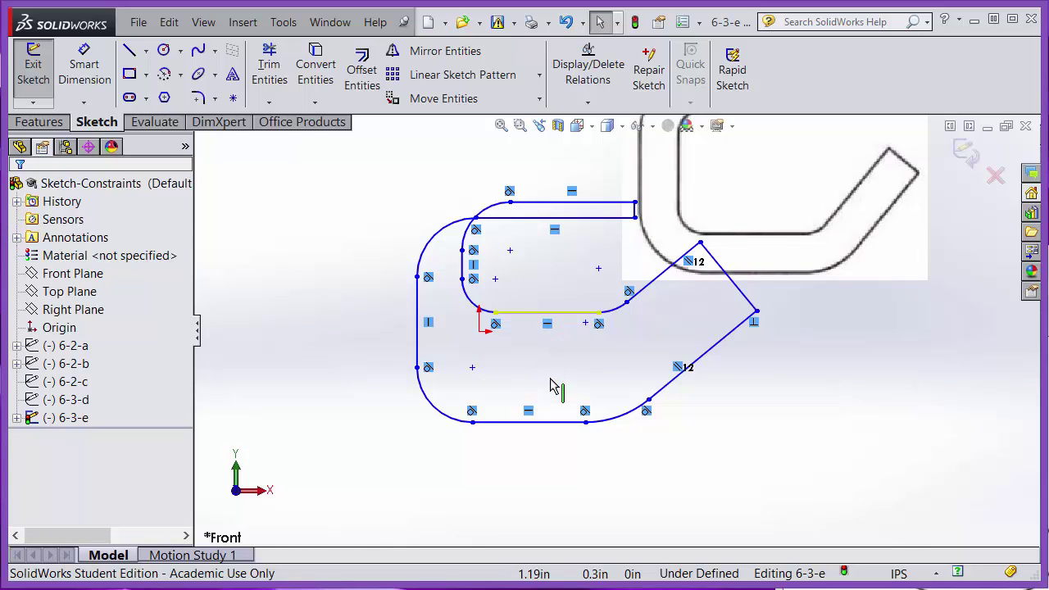
# Step: Adjust the inner bottom and inner left lines slightly, and raise the outer top line above the inner top line
pyautogui.moveTo(555, 386)
pyautogui.mouseDown()
pyautogui.moveTo(555, 300)
pyautogui.moveTo(539, 308)
pyautogui.mouseUp()
pyautogui.moveTo(464, 262); pyautogui.dragTo(460, 309)
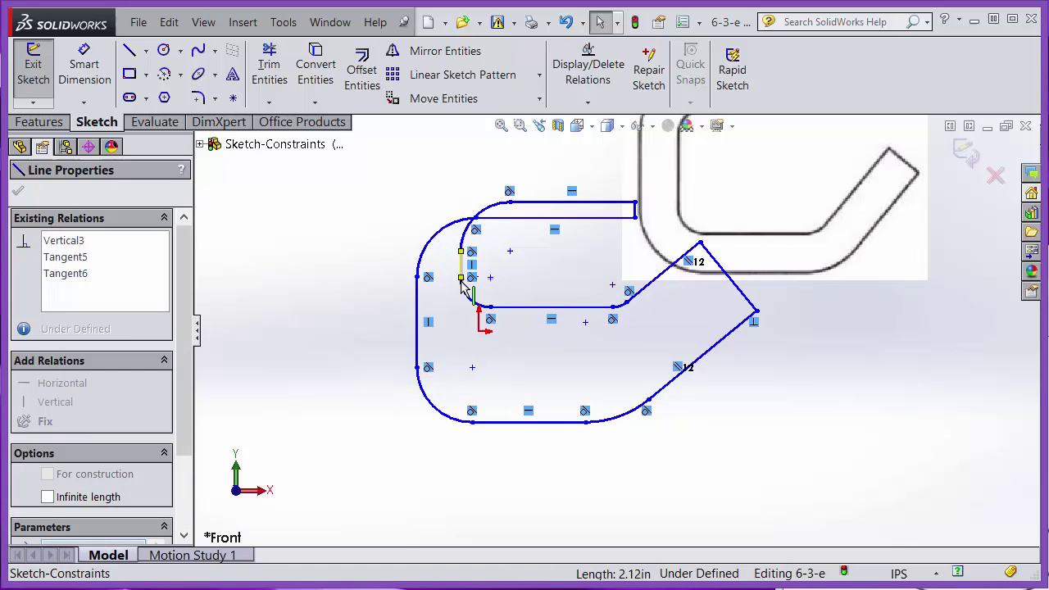
pyautogui.click(541, 238)
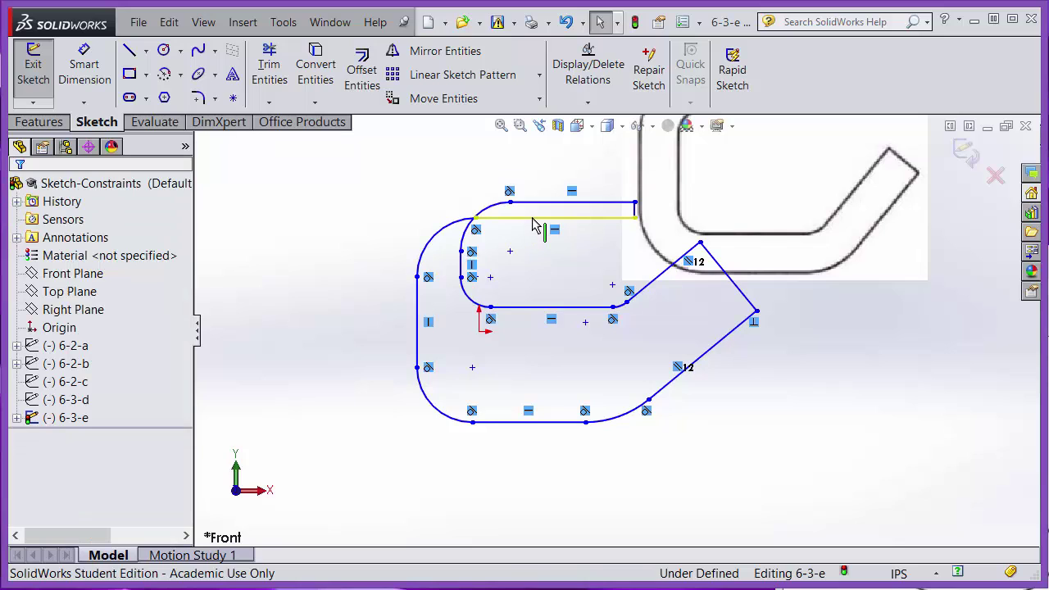
pyautogui.moveTo(538, 151); pyautogui.dragTo(541, 151)
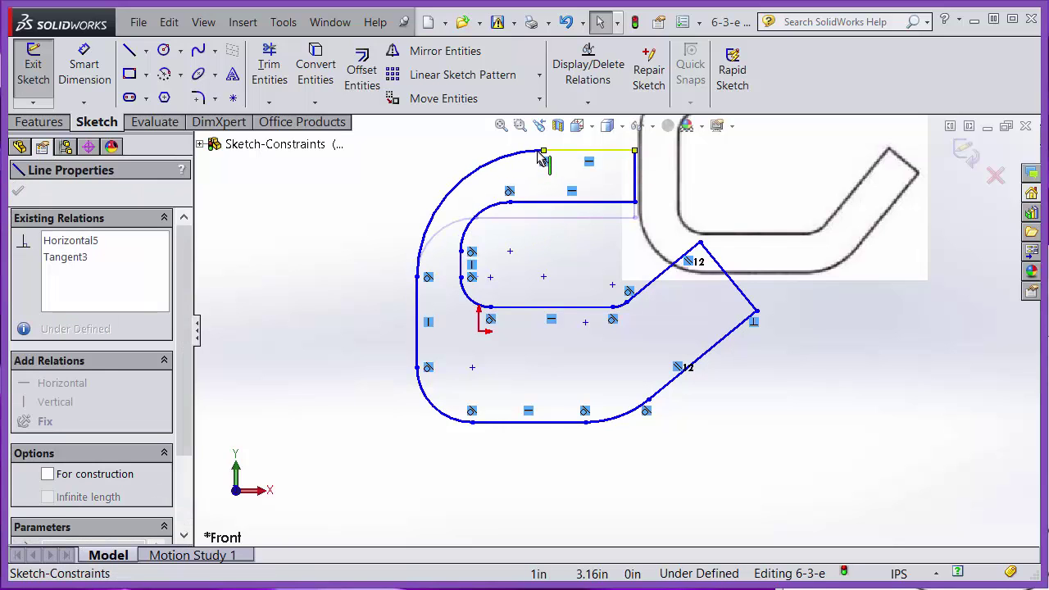
pyautogui.click(761, 389)
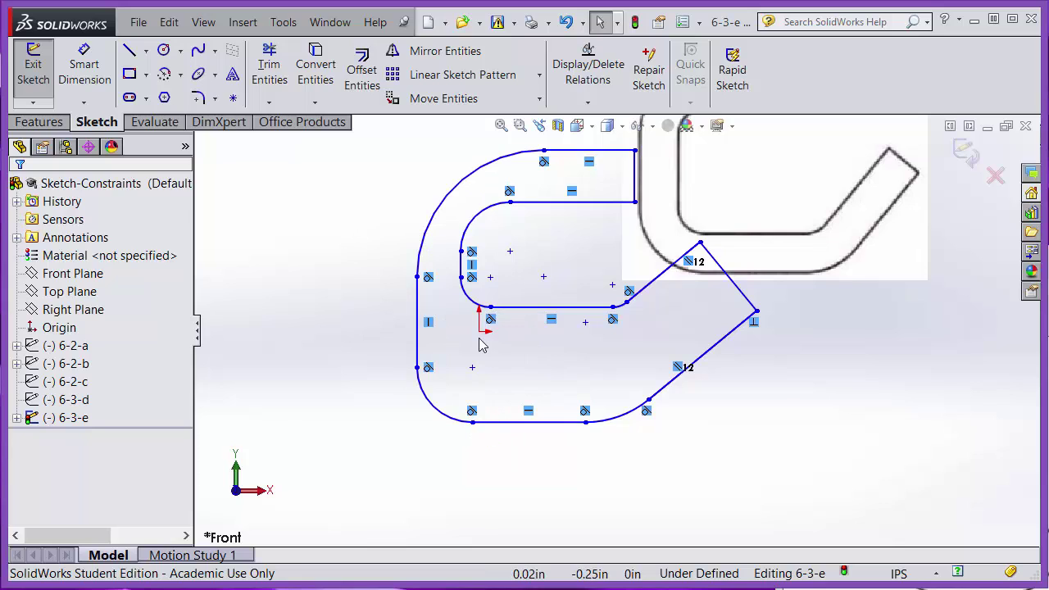
# Step: Try to anchor the outer bottom line's left endpoint to the origin with a Coincident relation, and undo that relation
pyautogui.scroll(1, 504, 344)
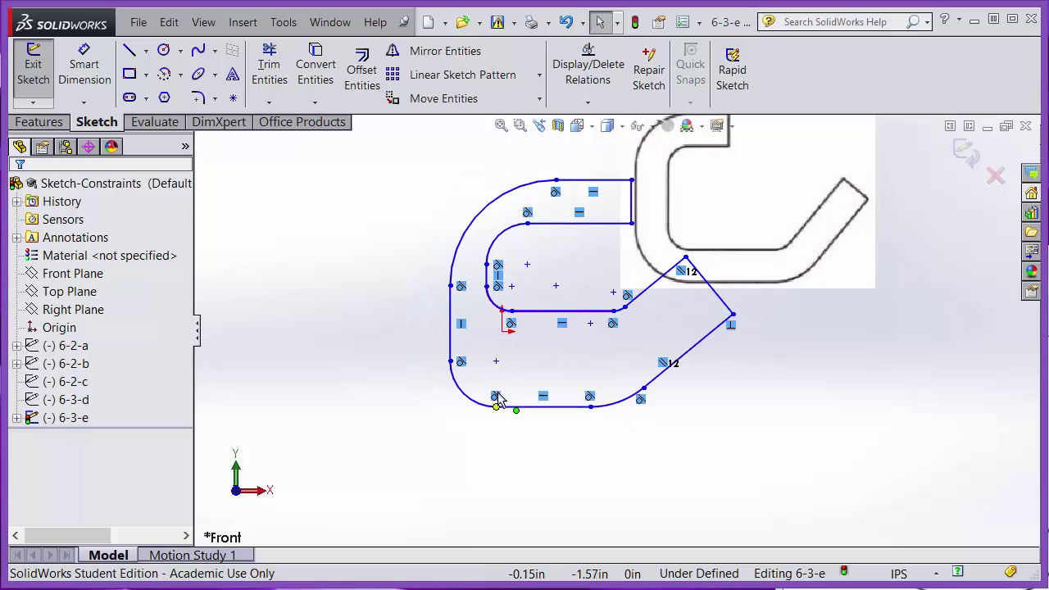
pyautogui.click(502, 331)
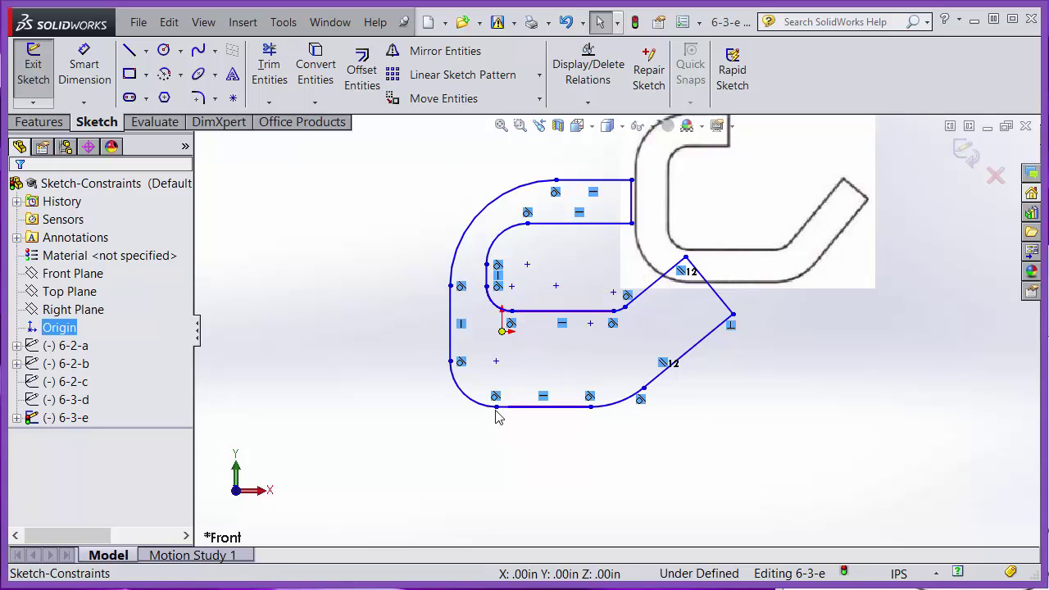
pyautogui.click(503, 338)
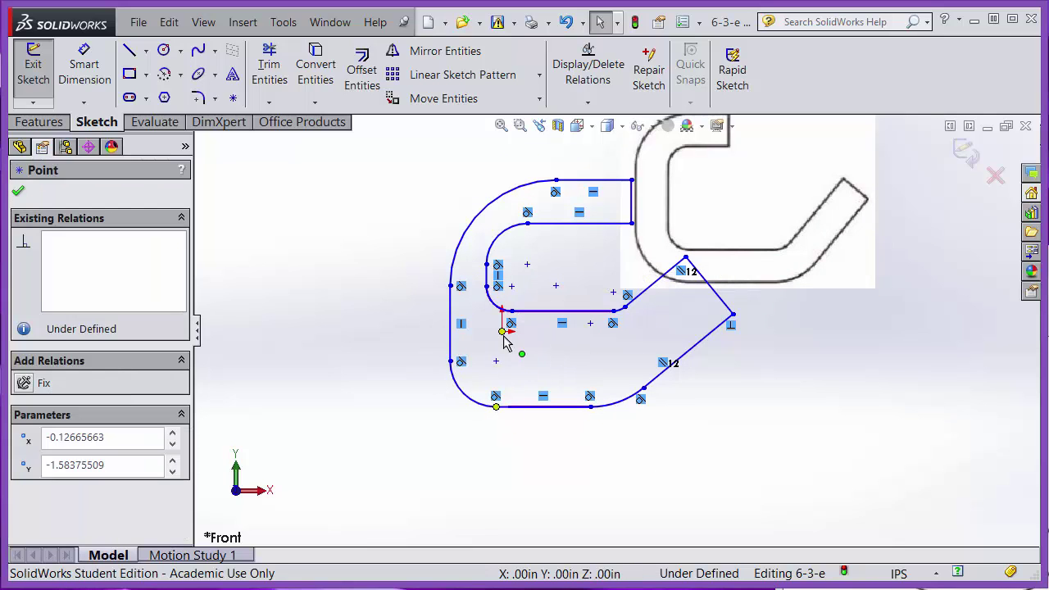
pyautogui.keyDown('ctrl'); pyautogui.click(496, 403); pyautogui.keyUp('ctrl')
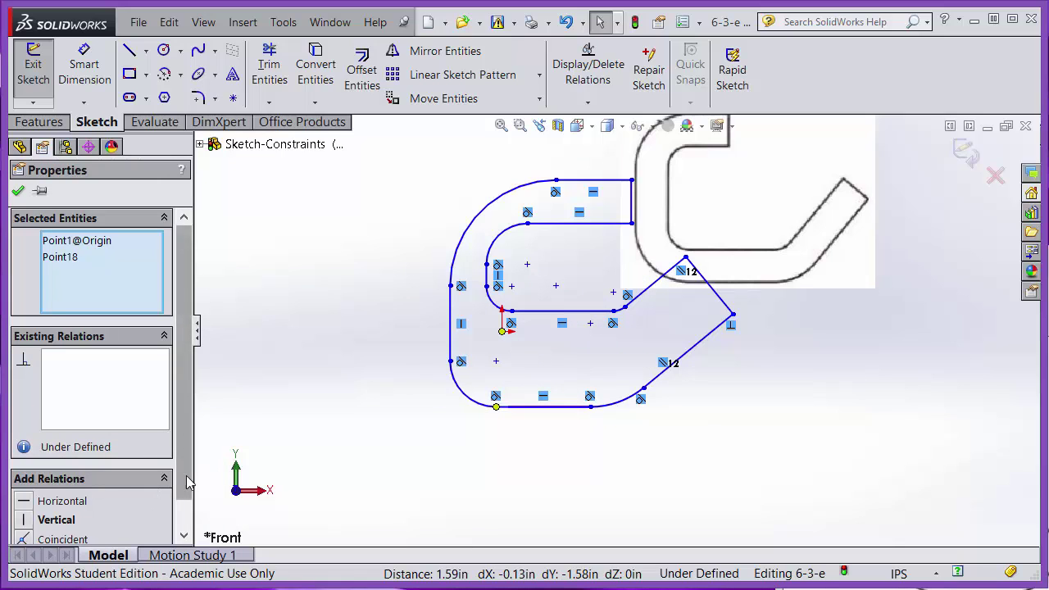
pyautogui.scroll(-1, 187, 482)
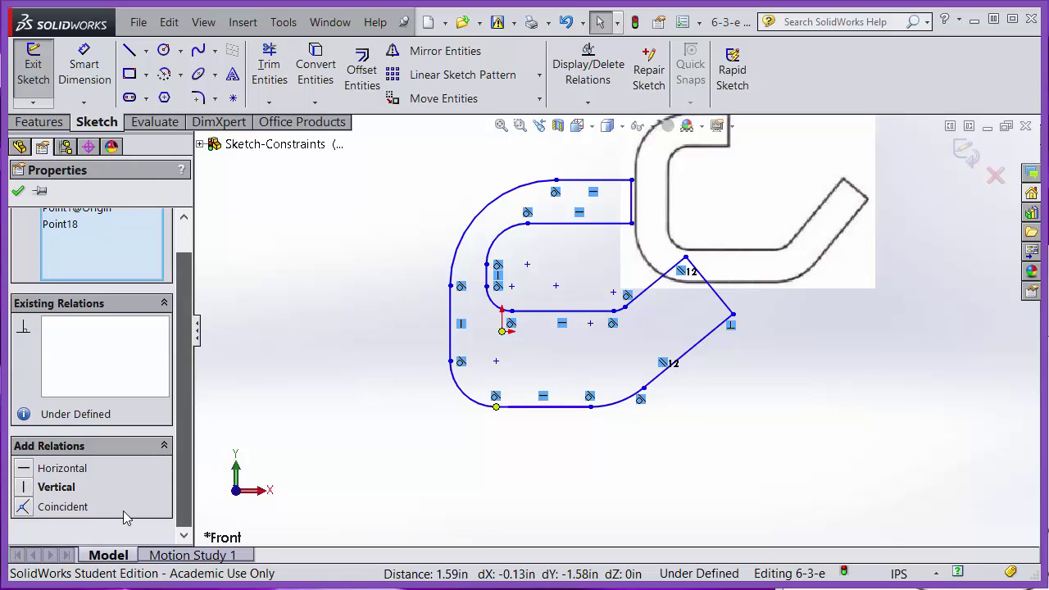
pyautogui.click(24, 507)
pyautogui.scroll(2, 525, 414)
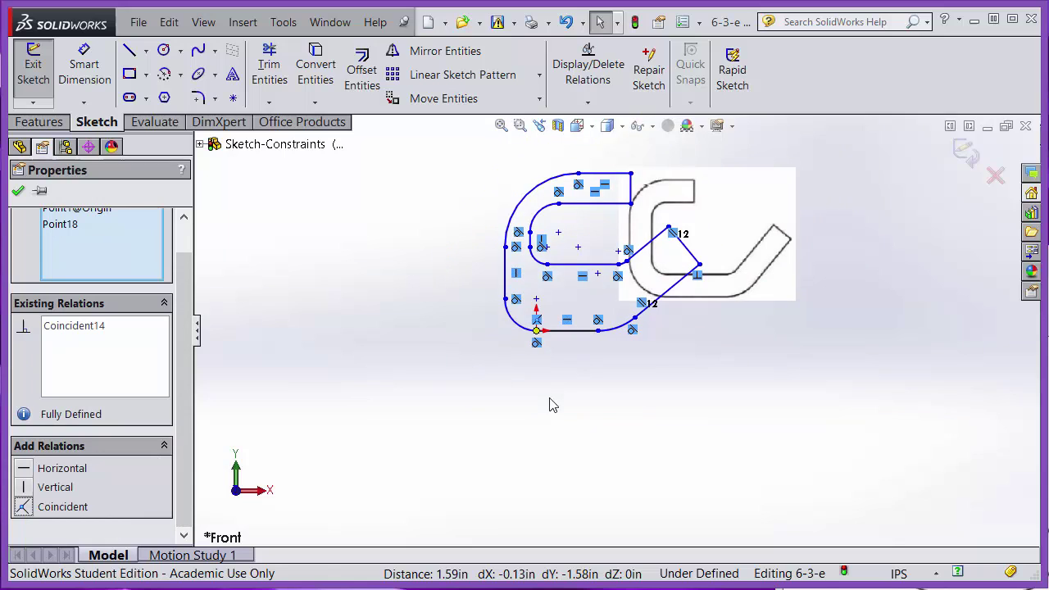
pyautogui.scroll(1, 613, 370)
pyautogui.scroll(-1, 627, 345)
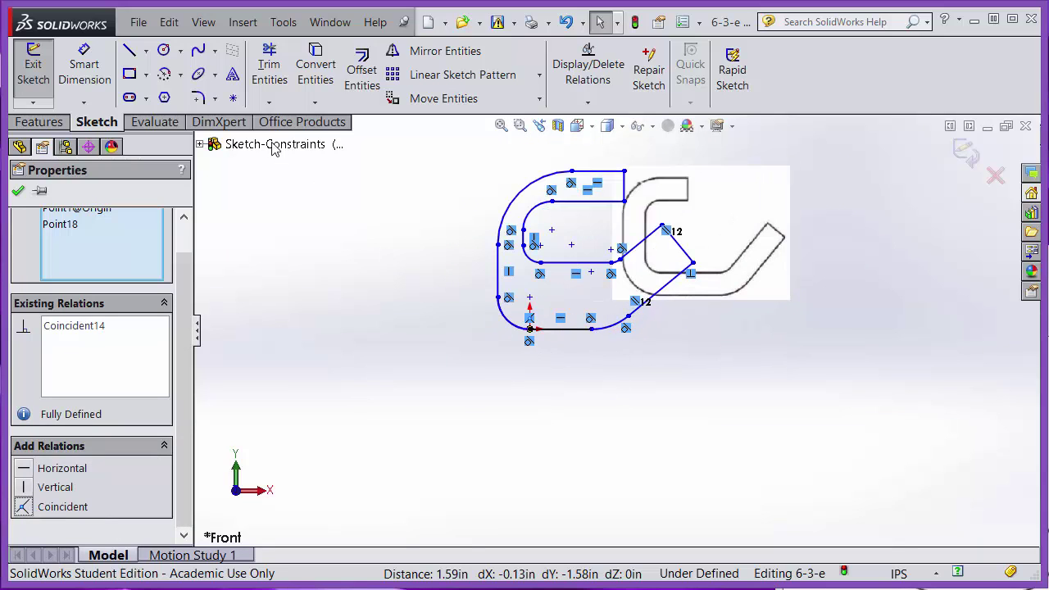
pyautogui.click(565, 21)
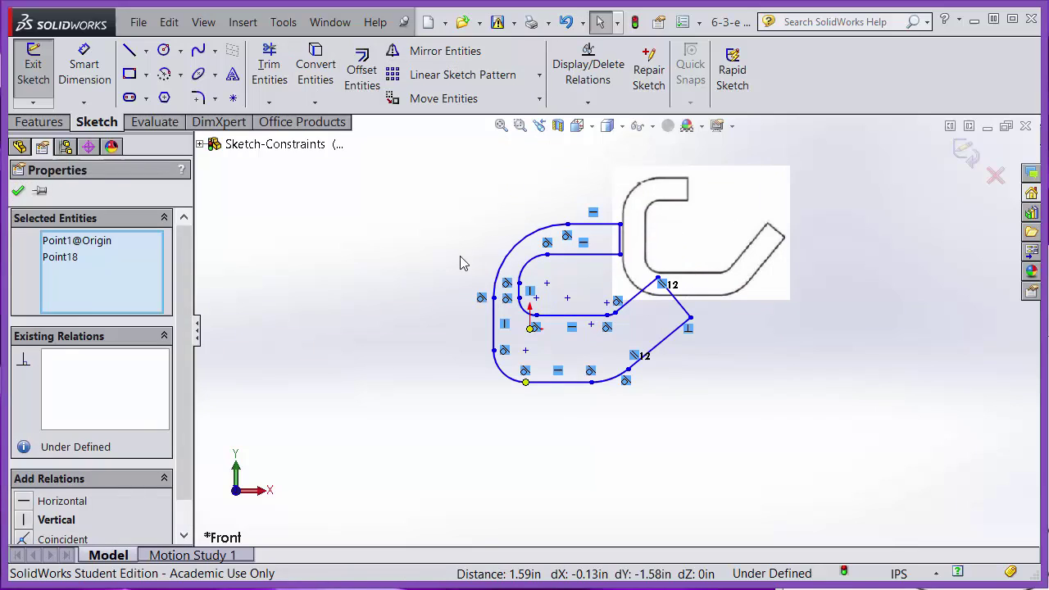
pyautogui.click(461, 256)
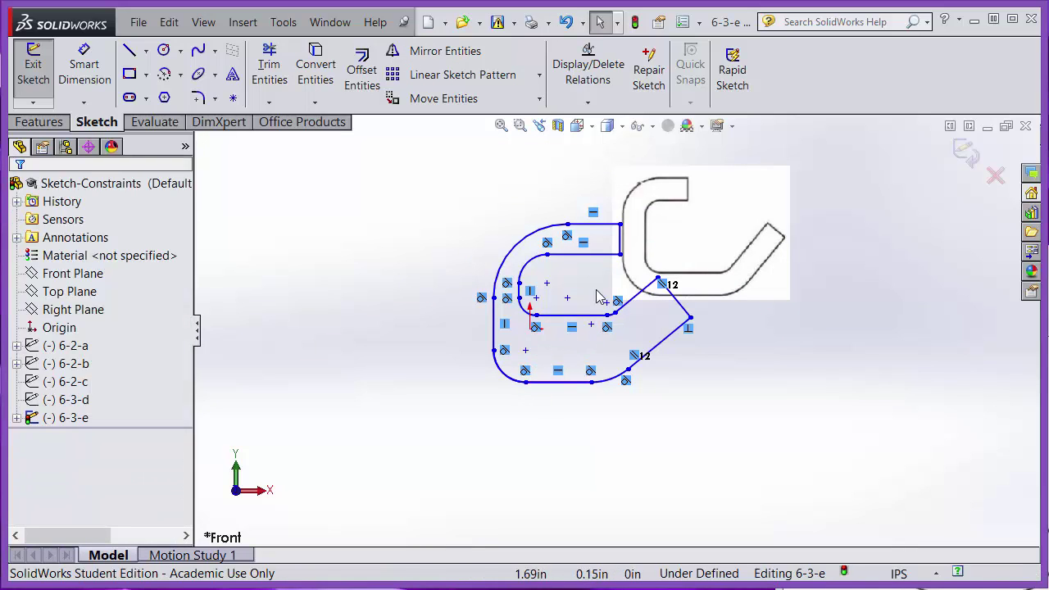
# Step: Select the whole hook profile and move it up until the outer bottom line's left endpoint lies close to the origin
pyautogui.scroll(-1, 632, 373)
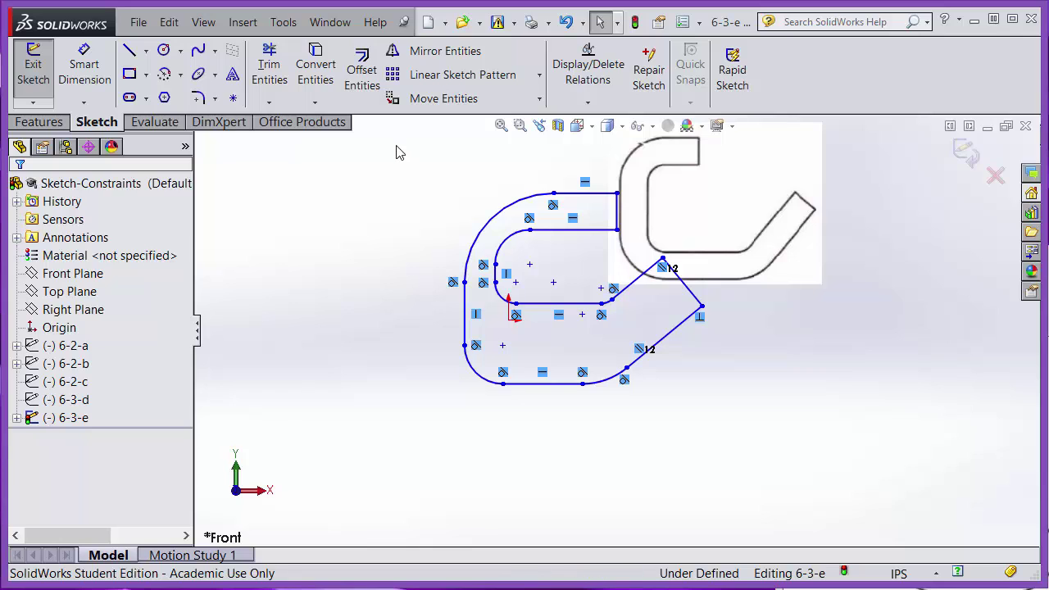
pyautogui.moveTo(394, 144)
pyautogui.mouseDown()
pyautogui.moveTo(535, 251)
pyautogui.moveTo(714, 414)
pyautogui.moveTo(781, 452)
pyautogui.mouseUp()
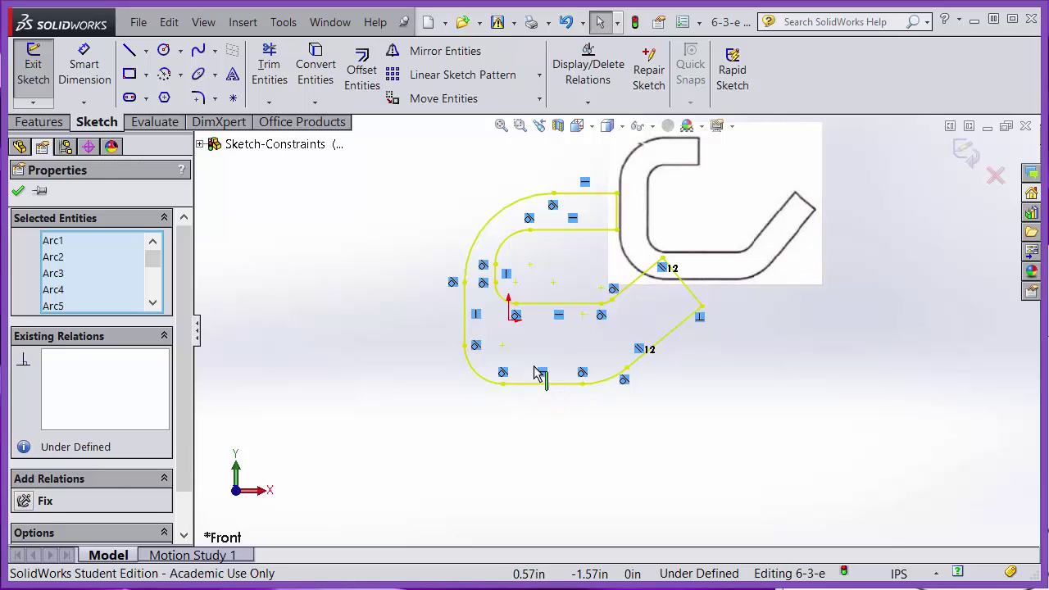
pyautogui.moveTo(540, 374)
pyautogui.mouseDown()
pyautogui.moveTo(544, 323)
pyautogui.moveTo(541, 352)
pyautogui.moveTo(523, 311)
pyautogui.mouseUp()
pyautogui.scroll(-2, 524, 360)
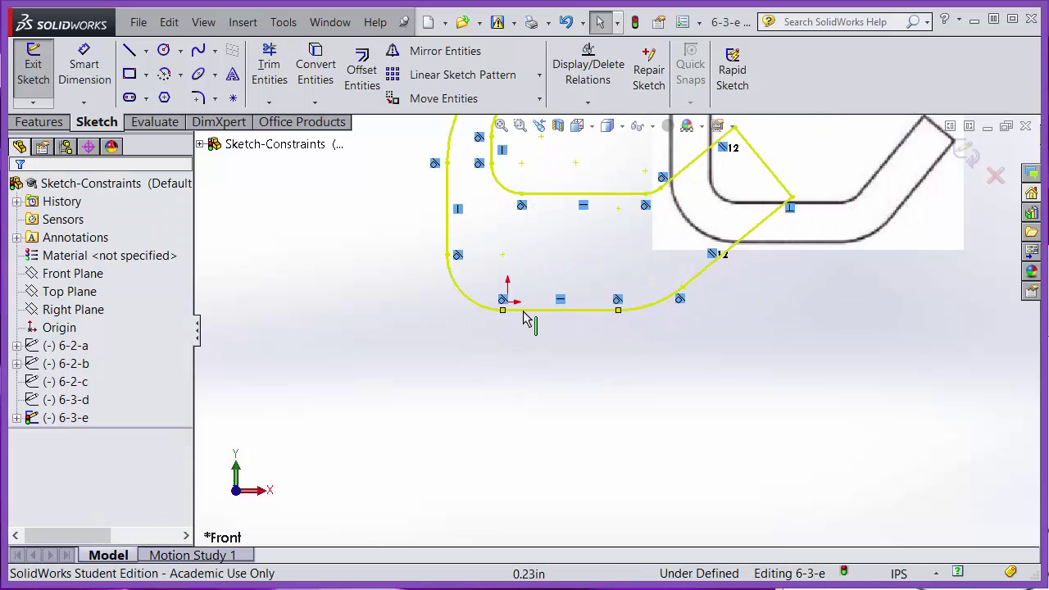
pyautogui.click(515, 336)
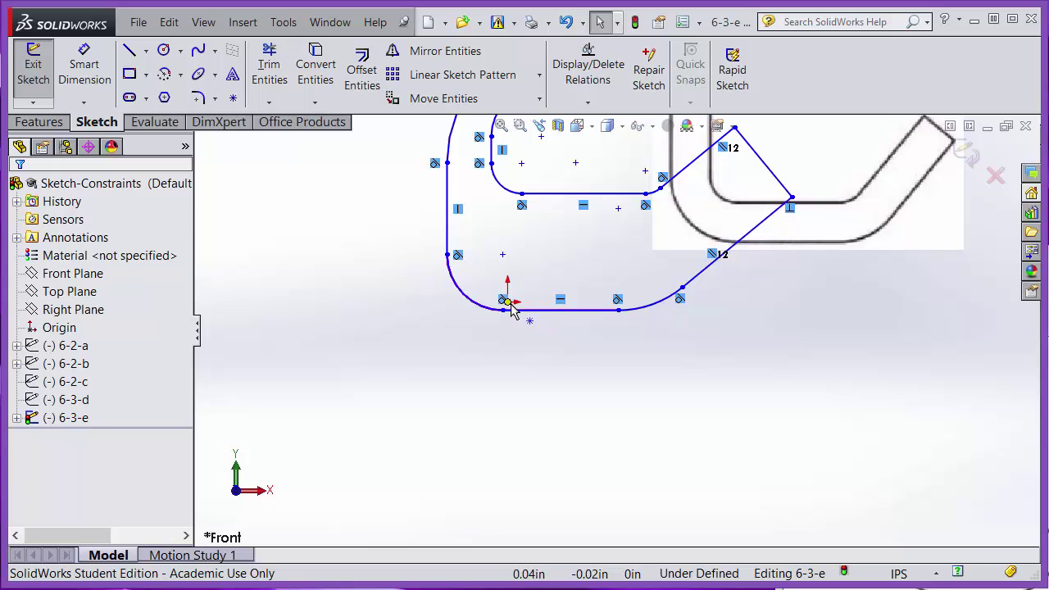
# Step: Make the left endpoint of the outer bottom line coincident with the origin
pyautogui.click(508, 303)
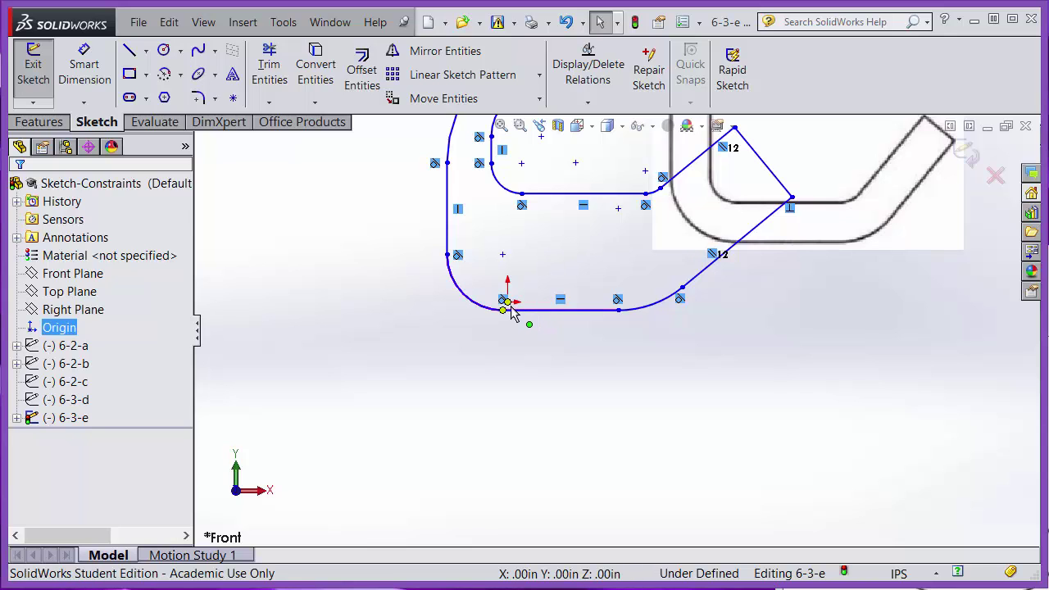
pyautogui.click(501, 312)
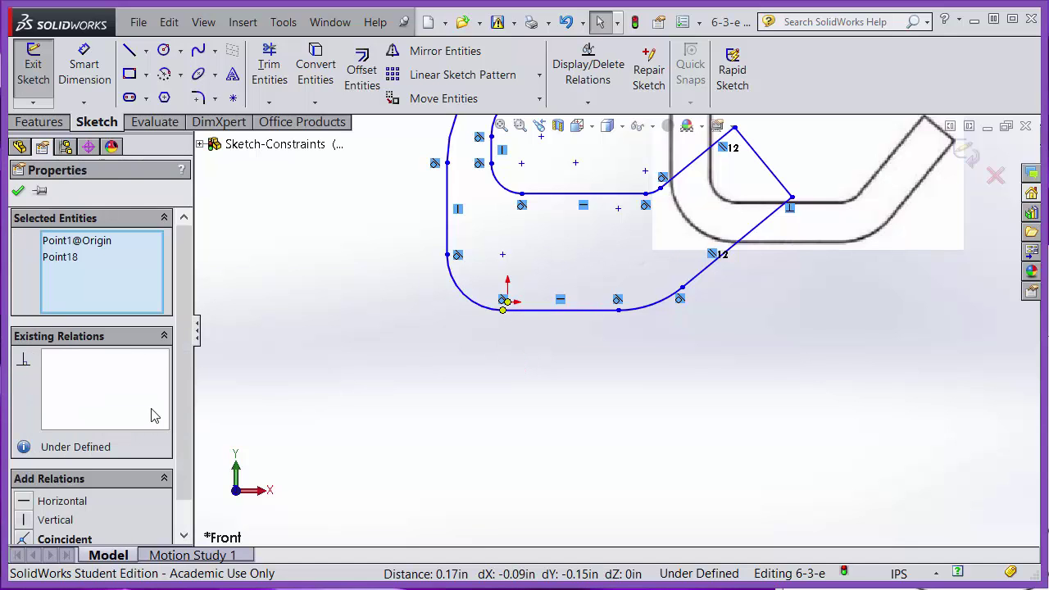
pyautogui.click(33, 538)
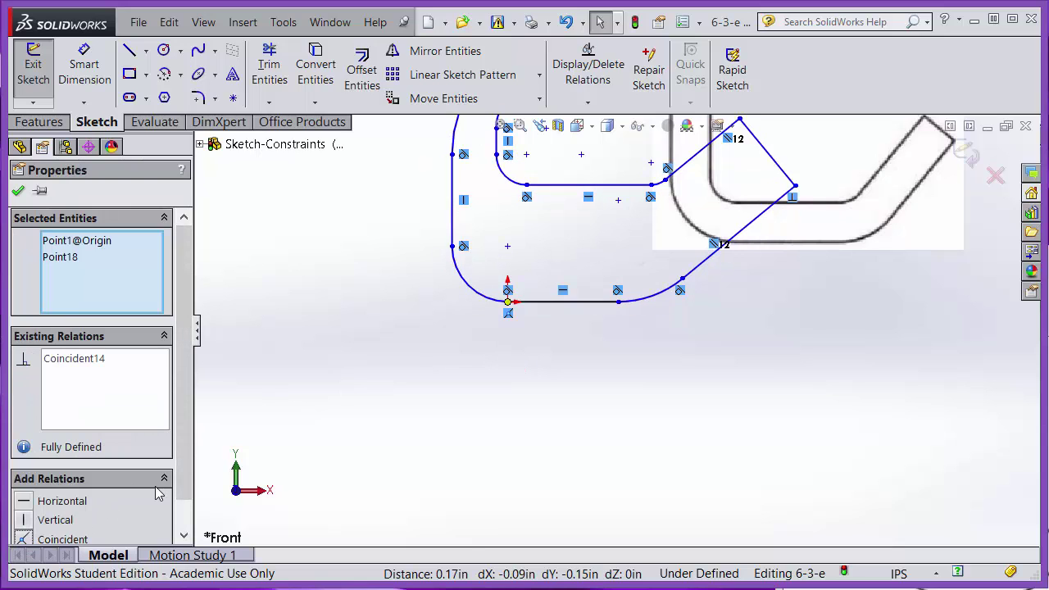
pyautogui.click(470, 426)
pyautogui.scroll(2, 530, 422)
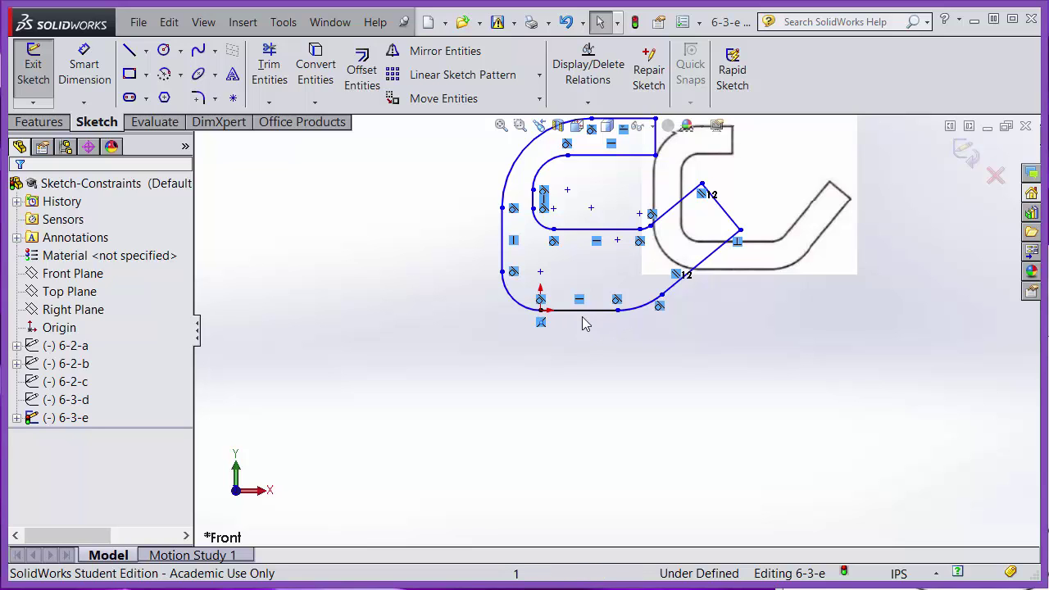
pyautogui.scroll(2, 614, 331)
pyautogui.scroll(-3, 613, 300)
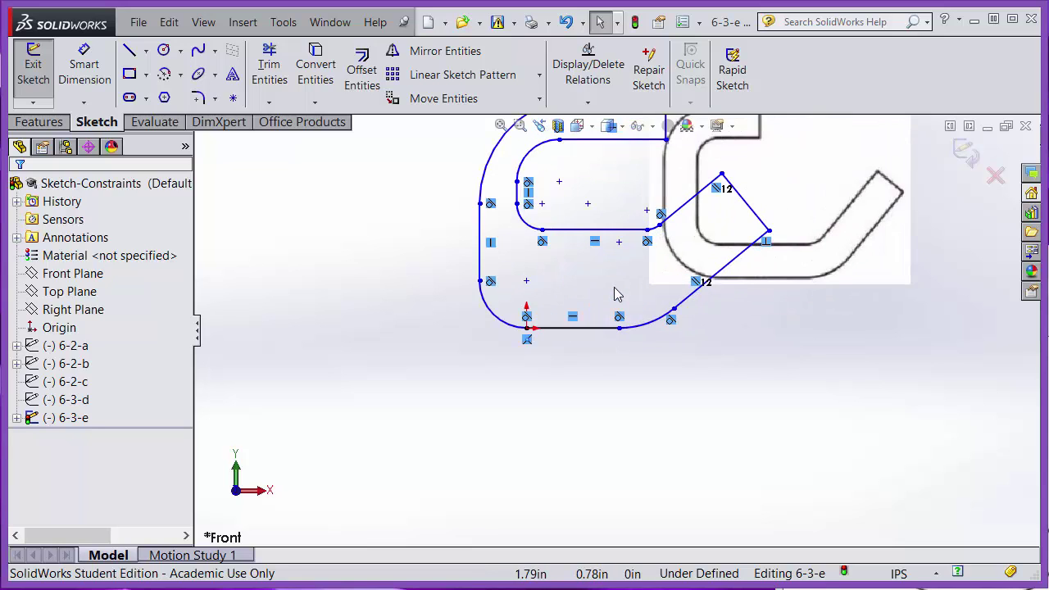
# Step: Extend the slanted arm outward and move its inner bend's endpoint so the inner bottom line sits nearer the outer one
pyautogui.click(523, 245)
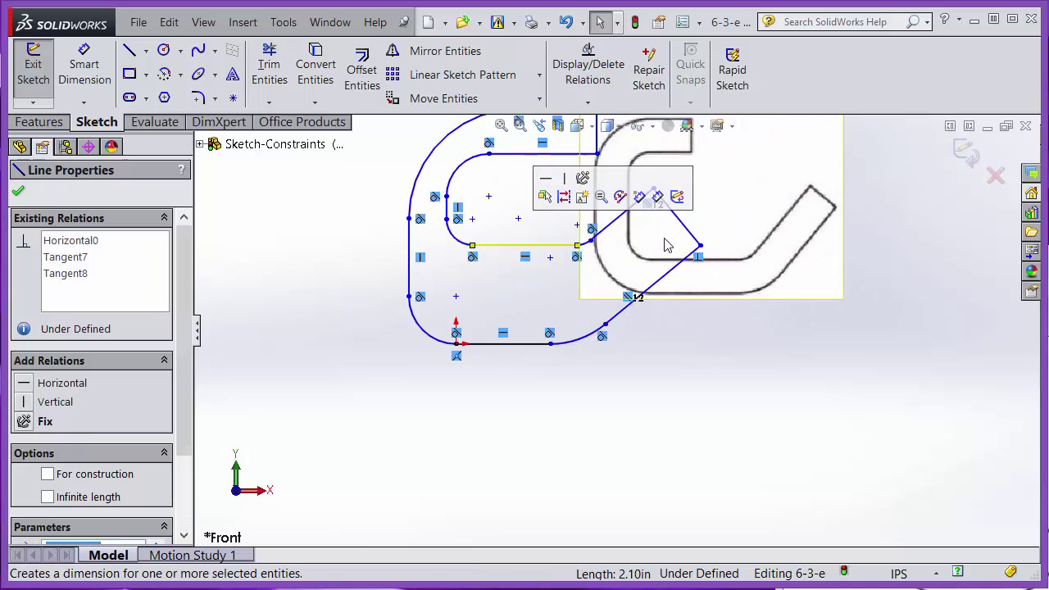
pyautogui.moveTo(682, 227); pyautogui.dragTo(764, 223)
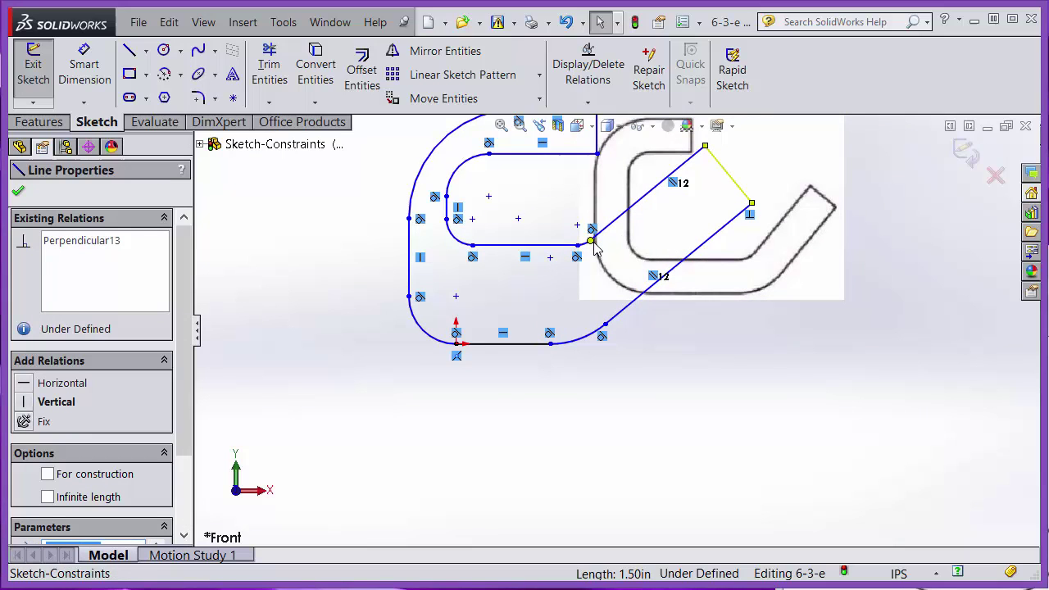
pyautogui.moveTo(642, 260); pyautogui.dragTo(627, 259)
pyautogui.click(755, 368)
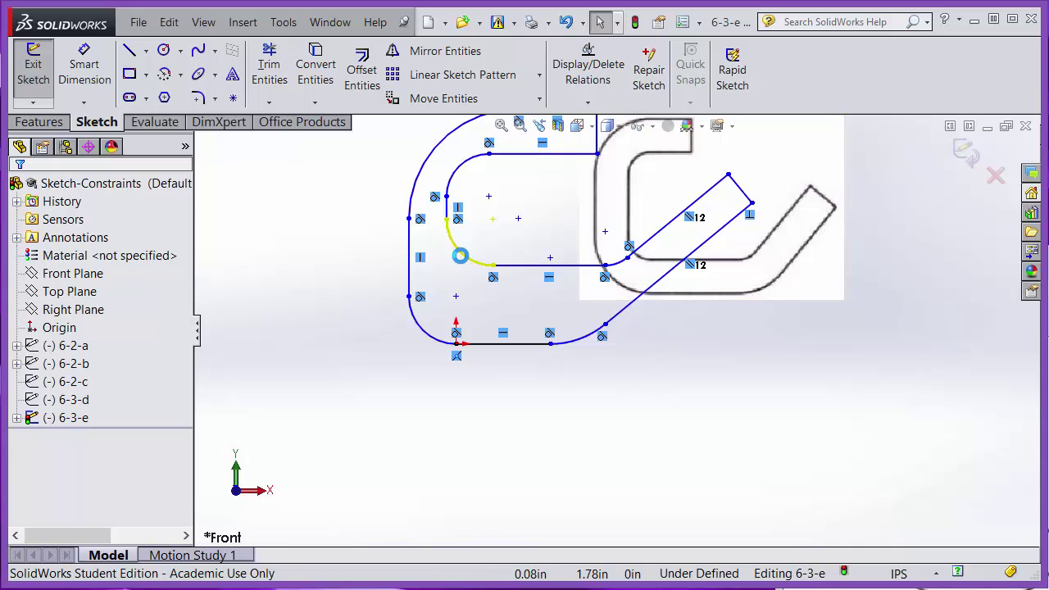
# Step: Make the inner and outer arcs of the lower-left corner concentric
pyautogui.keyDown('ctrl'); pyautogui.click(423, 331); pyautogui.keyUp('ctrl')
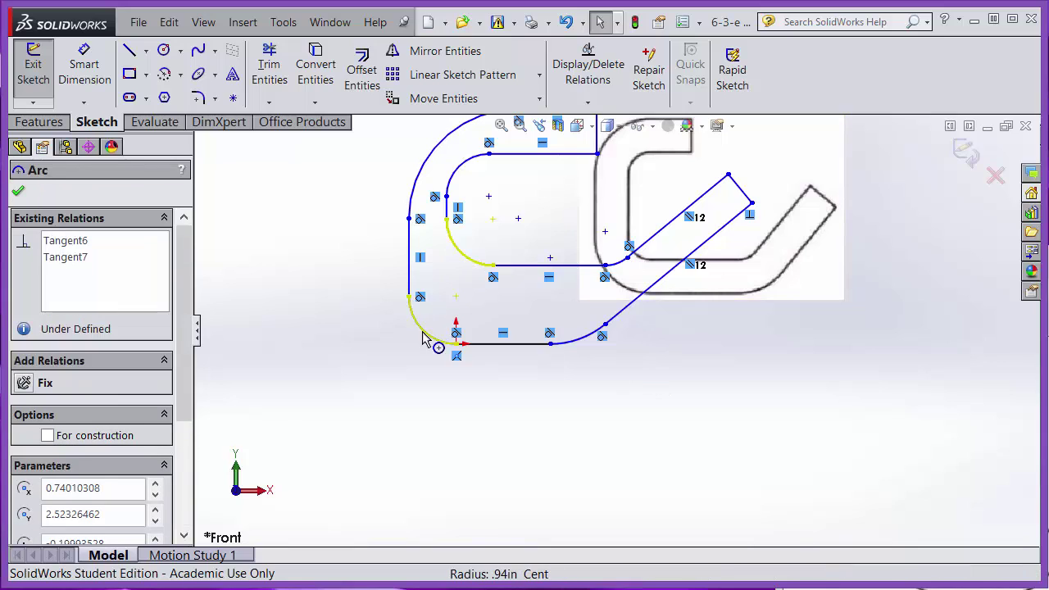
pyautogui.keyDown('ctrl'); pyautogui.click(462, 283); pyautogui.keyUp('ctrl')
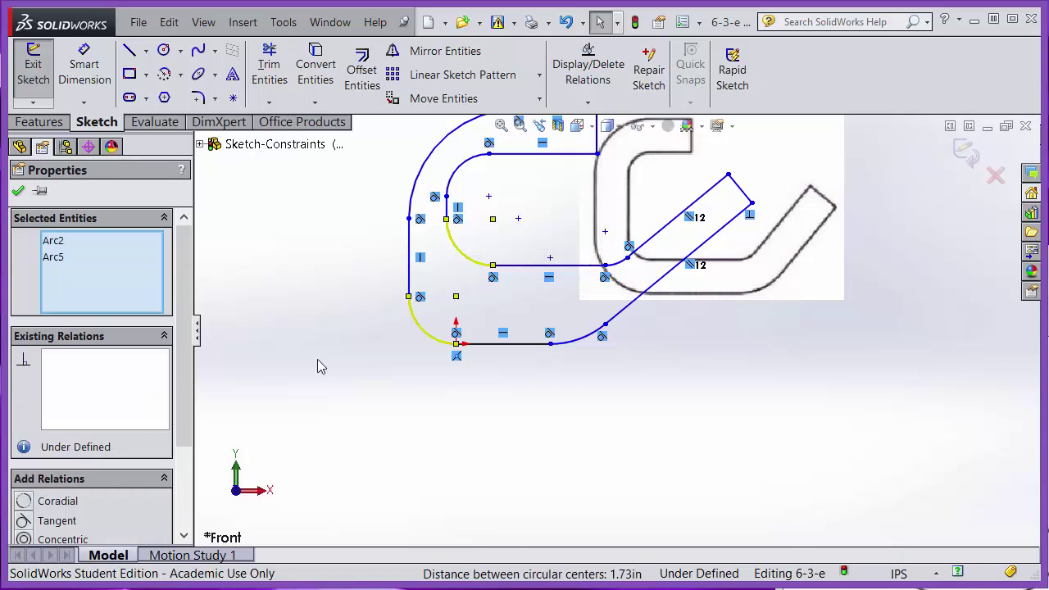
pyautogui.scroll(-3, 177, 425)
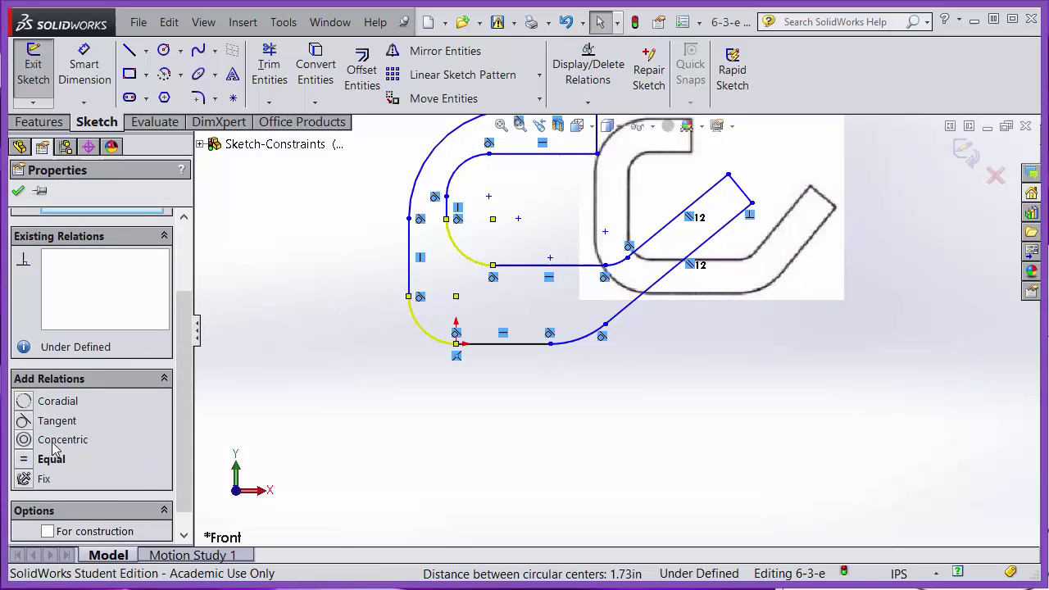
pyautogui.click(24, 441)
pyautogui.click(360, 445)
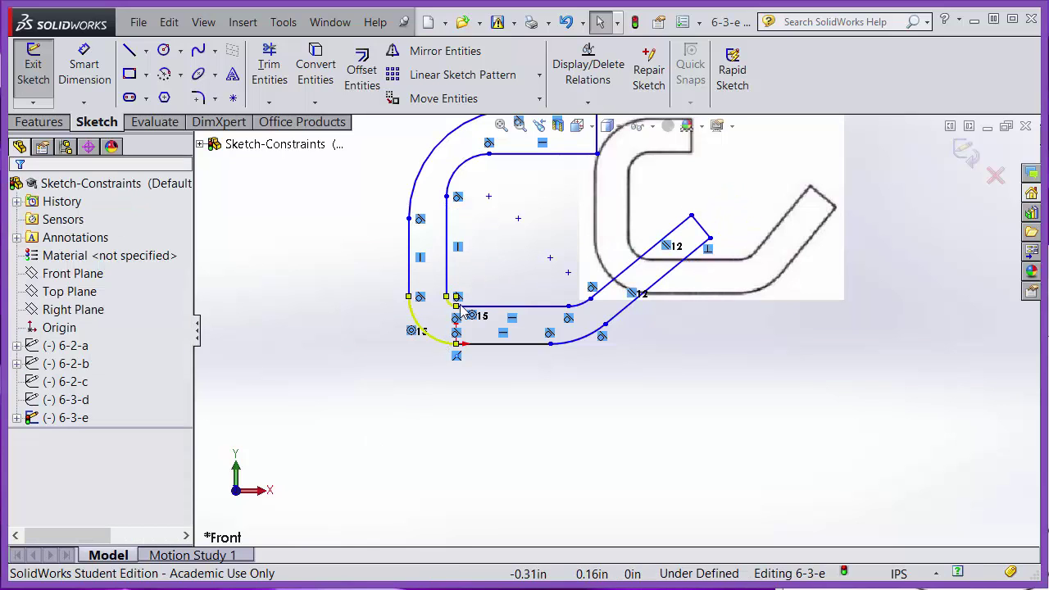
# Step: Make the inner and outer arcs at the base of the slanted arm concentric
pyautogui.click(588, 337)
pyautogui.keyDown('ctrl'); pyautogui.click(584, 301); pyautogui.keyUp('ctrl')
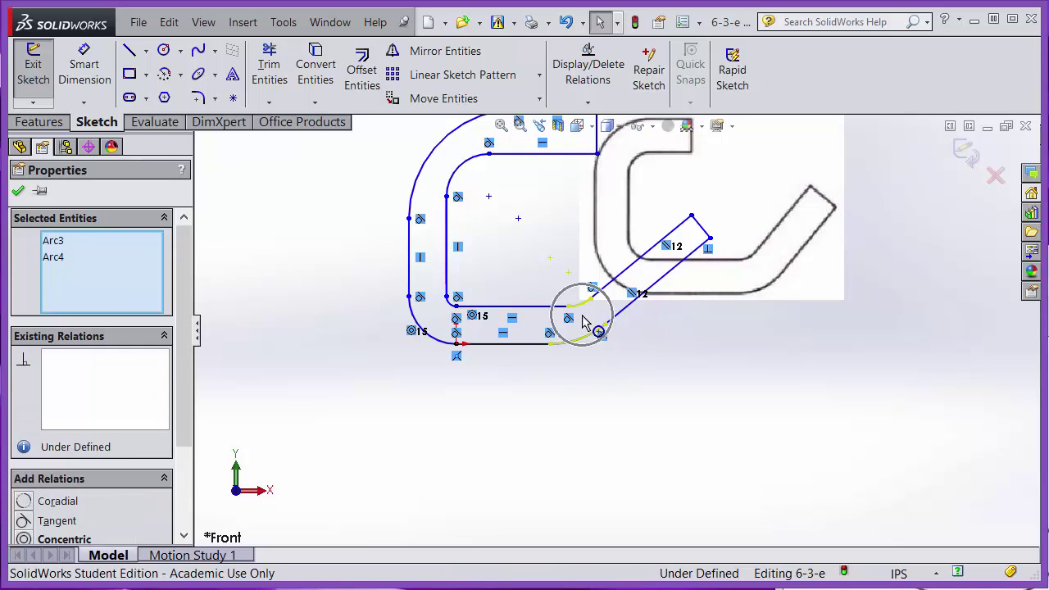
pyautogui.moveTo(187, 376); pyautogui.dragTo(189, 426)
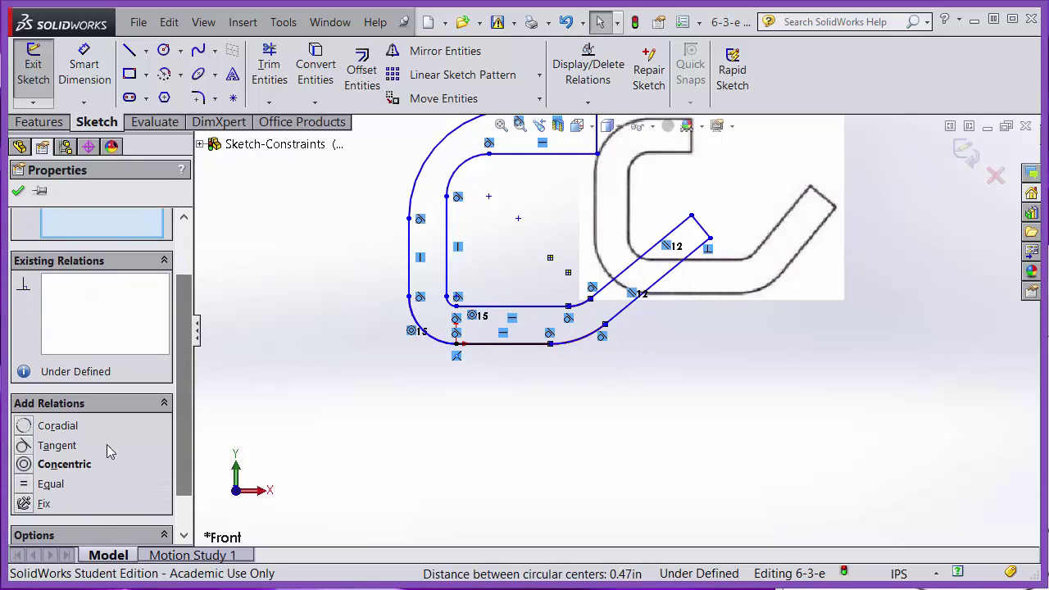
pyautogui.click(23, 465)
pyautogui.click(386, 457)
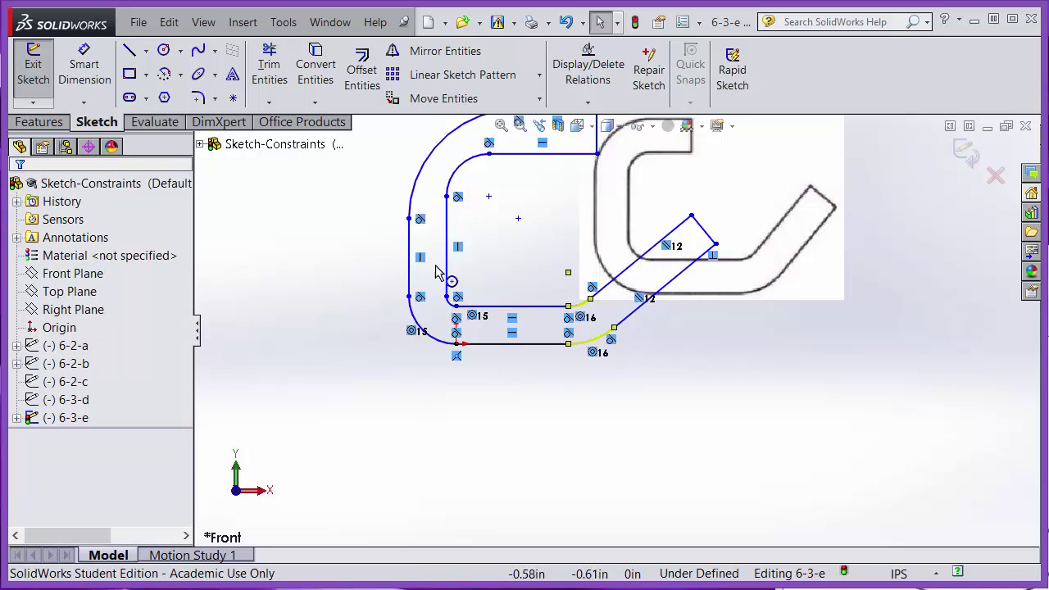
# Step: Add a Concentric relation between the inner and outer arcs of the upper-left corner
pyautogui.click(438, 156)
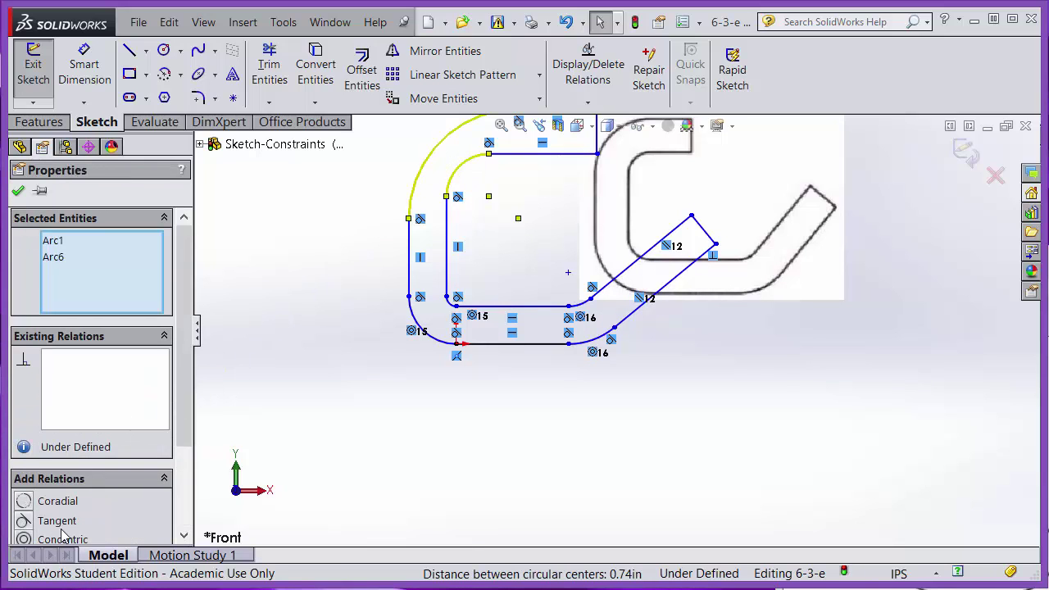
pyautogui.click(24, 539)
pyautogui.click(475, 436)
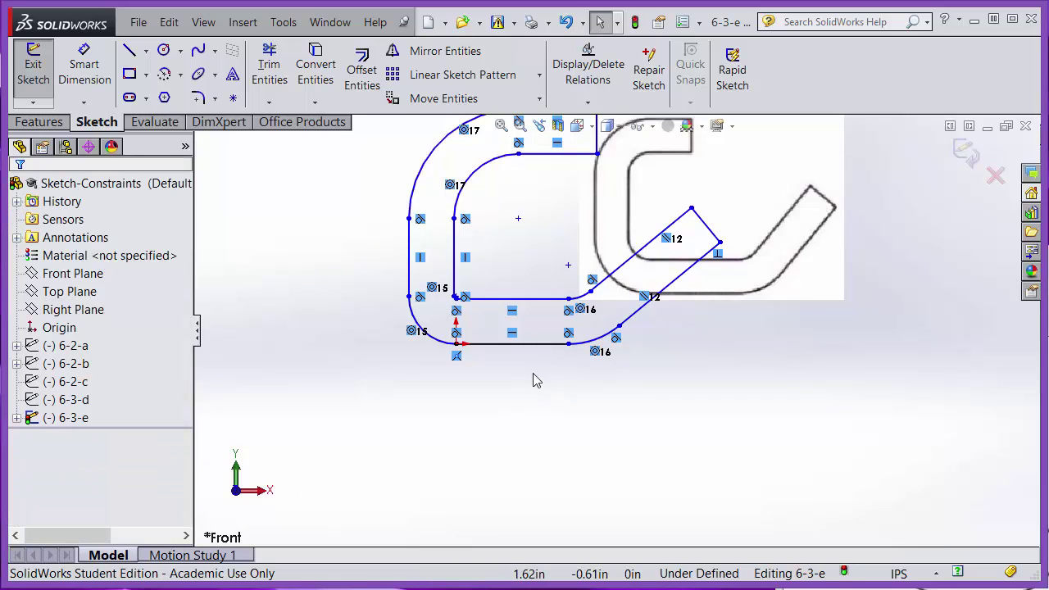
# Step: Lengthen the slanted arm by moving its end line outward, and lower the inner bottom line slightly to narrow the profile
pyautogui.scroll(-2, 623, 277)
pyautogui.click(621, 269)
pyautogui.click(765, 351)
pyautogui.scroll(-3, 711, 355)
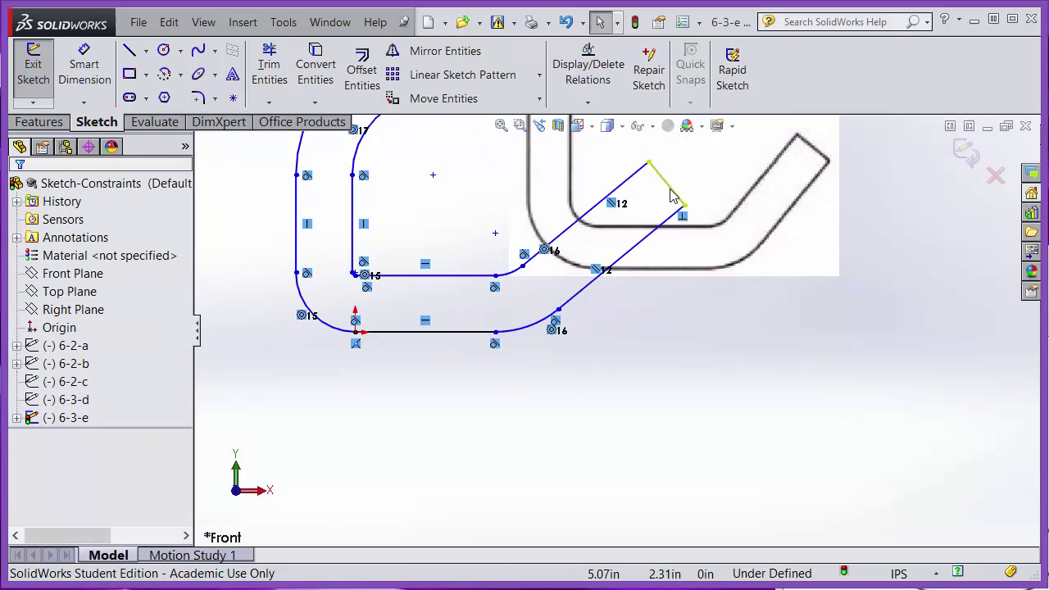
pyautogui.moveTo(727, 188); pyautogui.dragTo(759, 160)
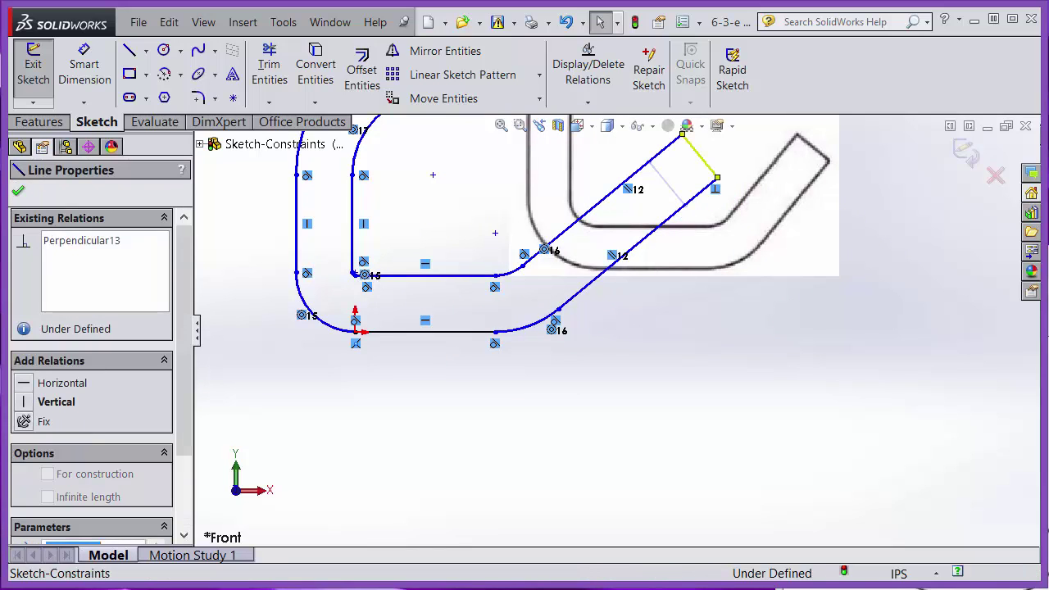
pyautogui.moveTo(475, 279); pyautogui.dragTo(547, 296)
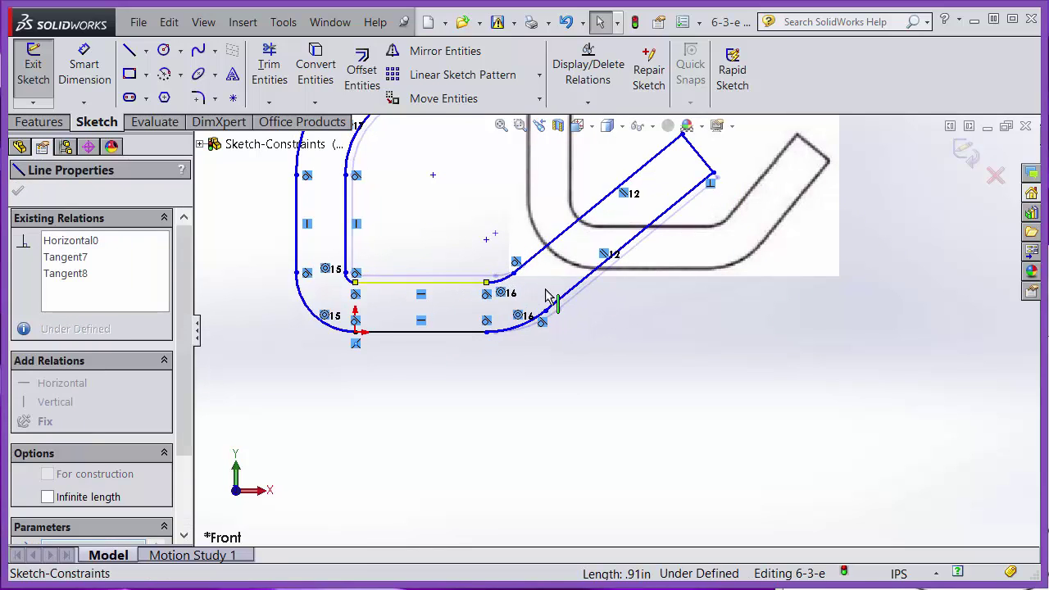
pyautogui.click(650, 339)
# Step: Shorten the hook's top arm and slanted arm by moving their end lines inward
pyautogui.scroll(4, 646, 339)
pyautogui.scroll(-3, 581, 211)
pyautogui.click(566, 182)
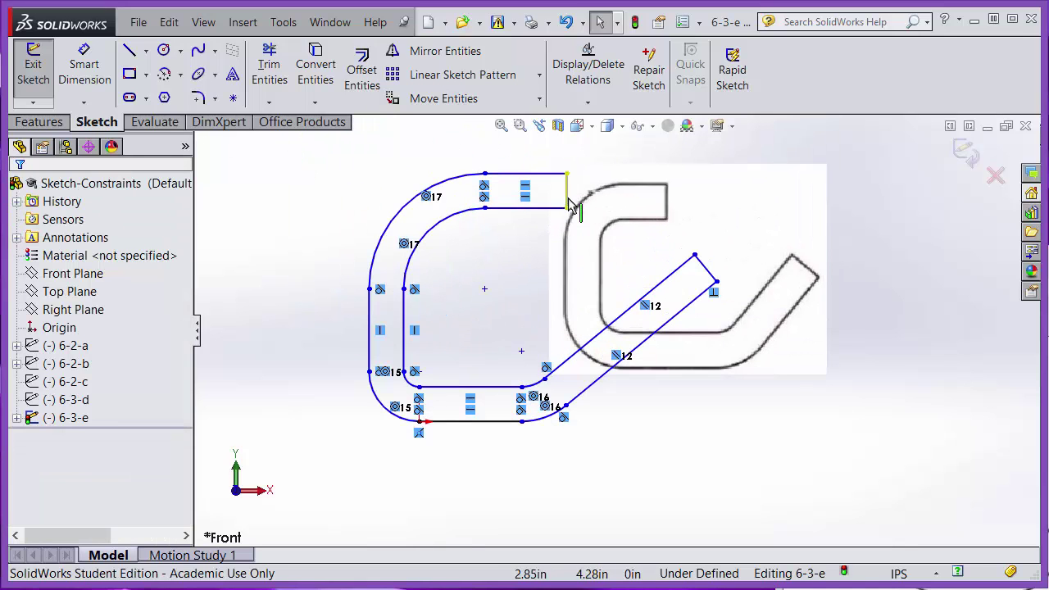
pyautogui.moveTo(537, 211); pyautogui.dragTo(526, 211)
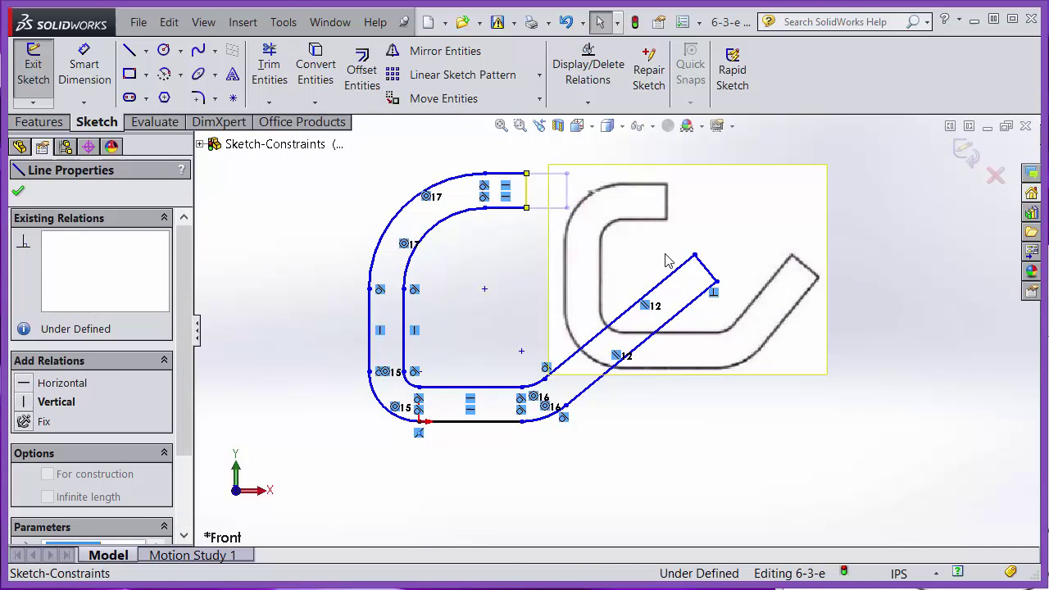
pyautogui.moveTo(705, 269); pyautogui.dragTo(643, 320)
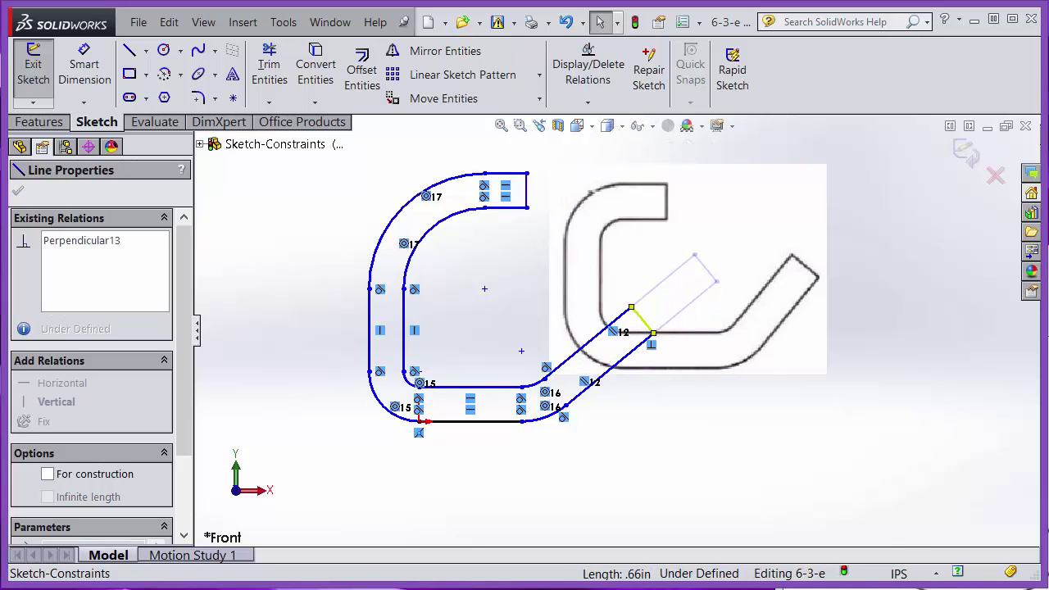
pyautogui.click(661, 433)
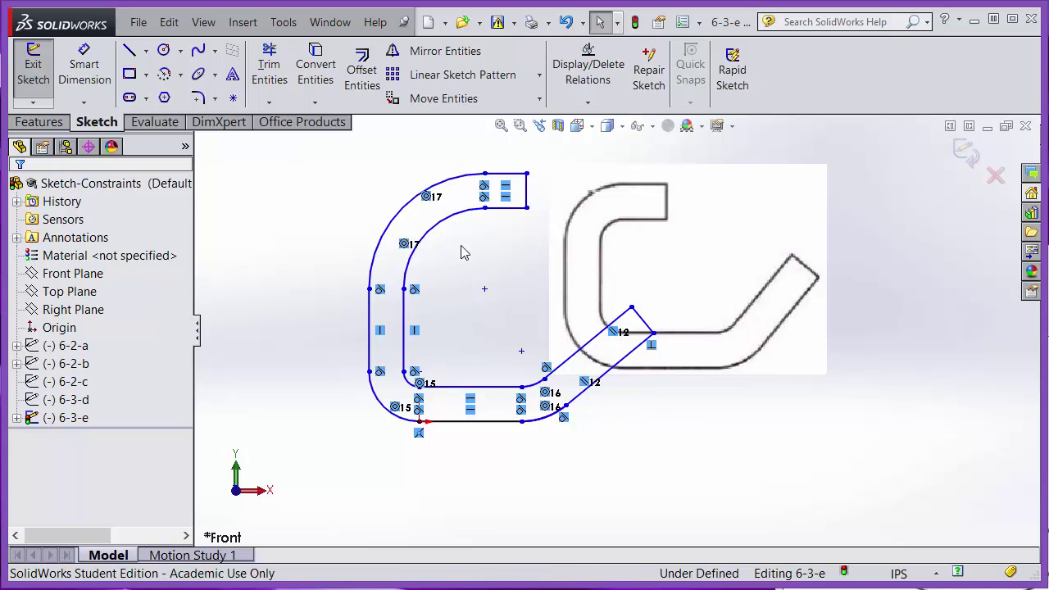
# Step: Reduce the radii of the upper-left concentric arcs to form a tighter corner like the reference image
pyautogui.moveTo(443, 221)
pyautogui.mouseDown()
pyautogui.moveTo(426, 222)
pyautogui.moveTo(432, 228)
pyautogui.mouseUp()
pyautogui.click(461, 318)
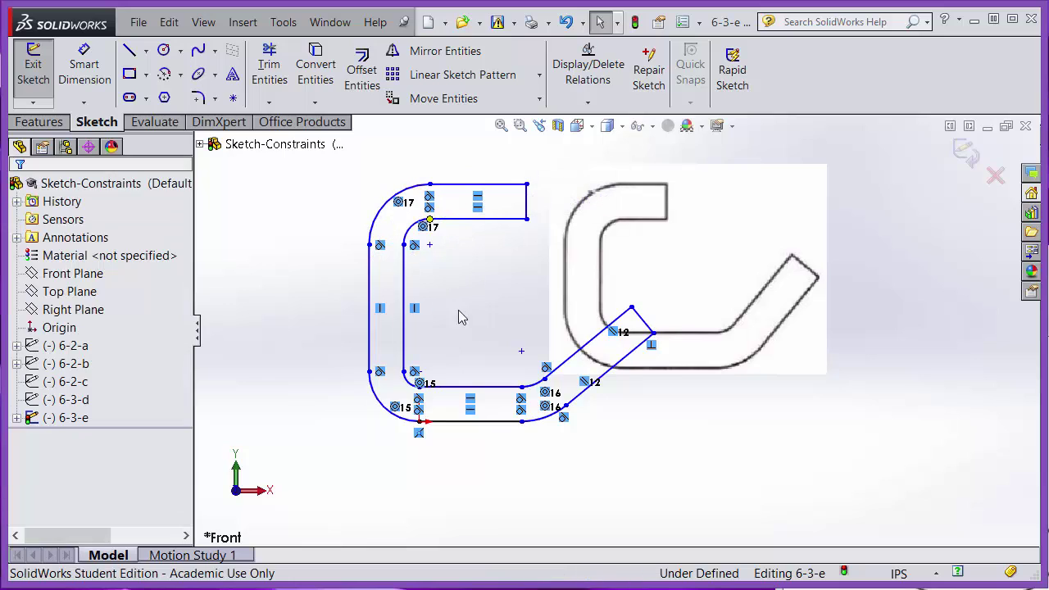